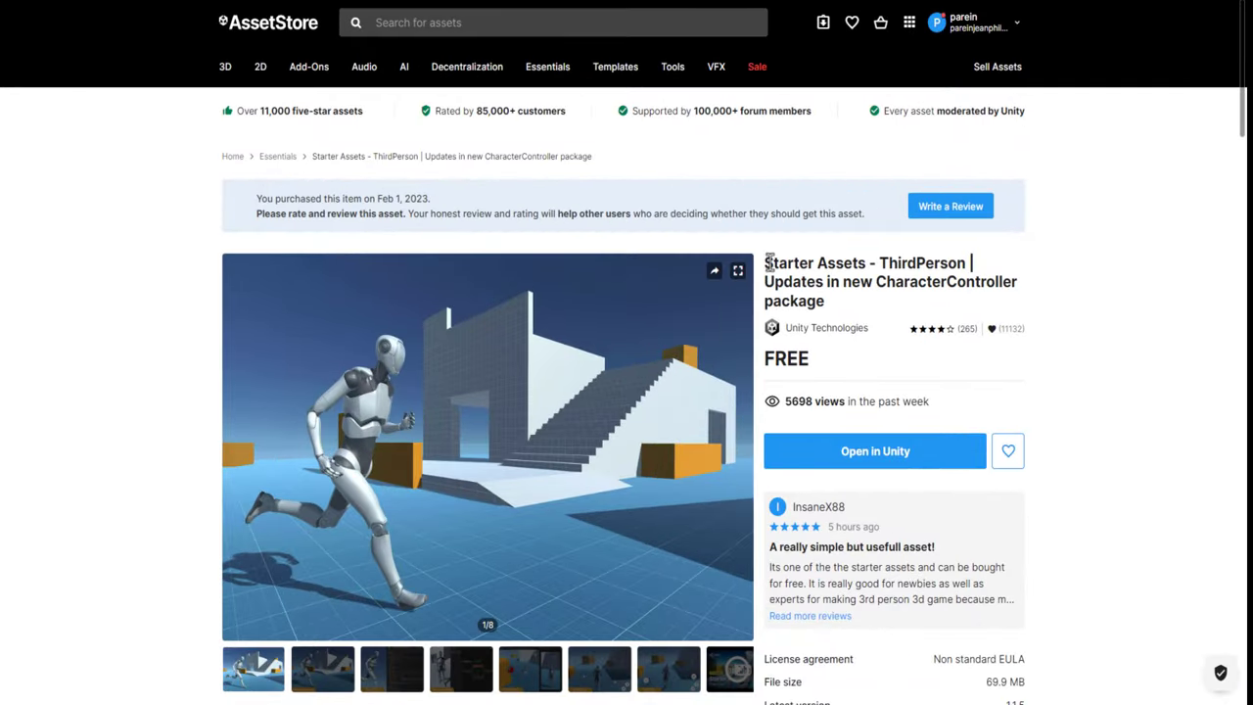
Review the Starter Assets - ThirdPerson details: version 1.1.5, 69.9 MB, and compatibility
drag(770, 262, 966, 262)
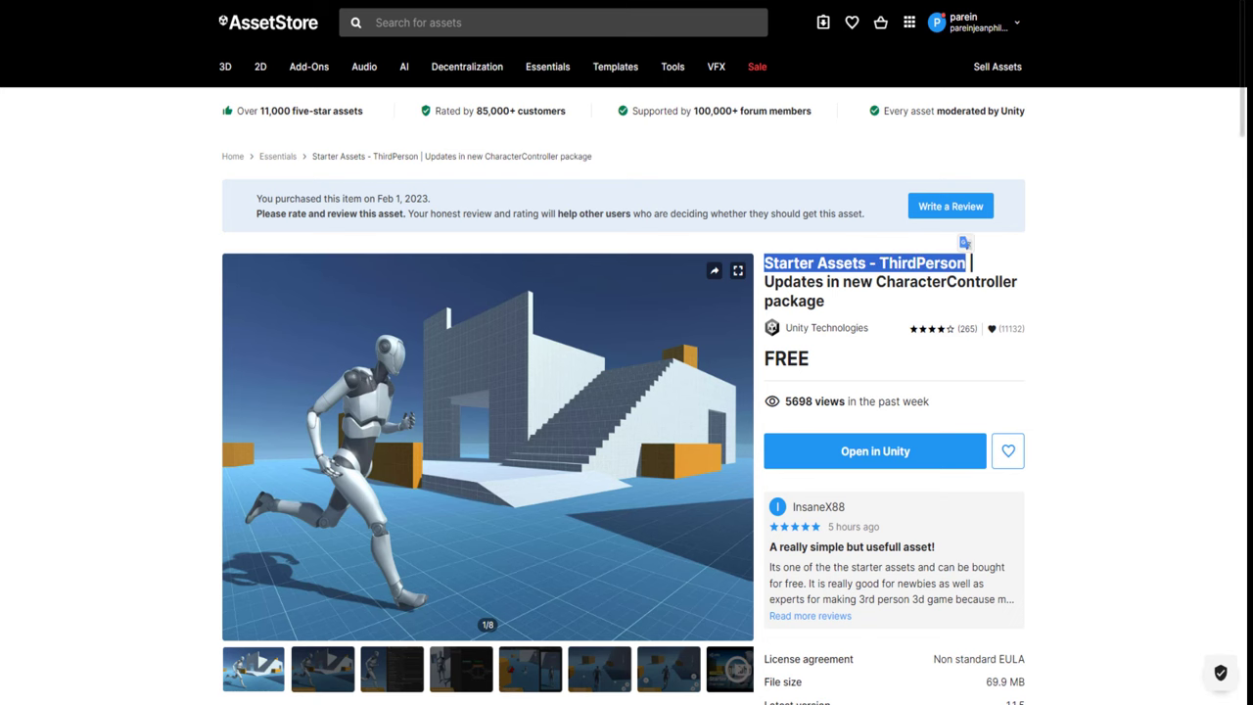
scroll(627, 507, down, 3)
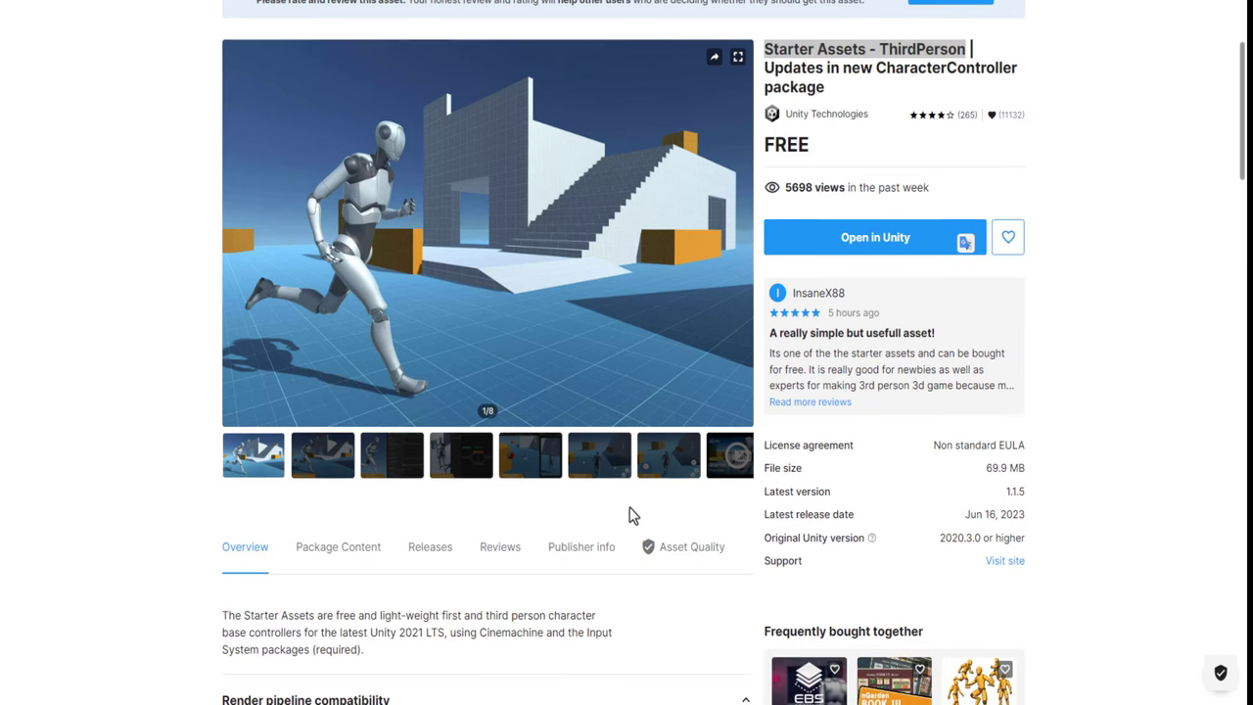
scroll(635, 515, down, 3)
scroll(638, 517, down, 3)
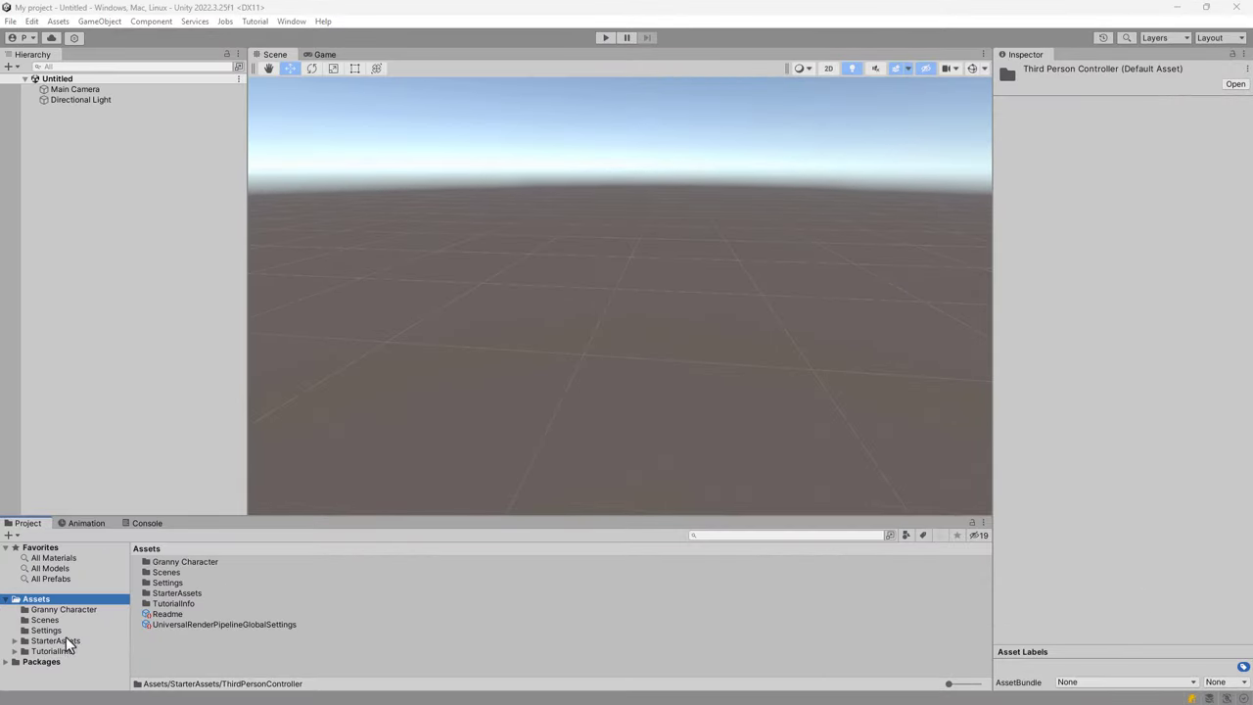
Load Playground from StarterAssets/ThirdPersonController/Scenes and enter Play mode
click(55, 641)
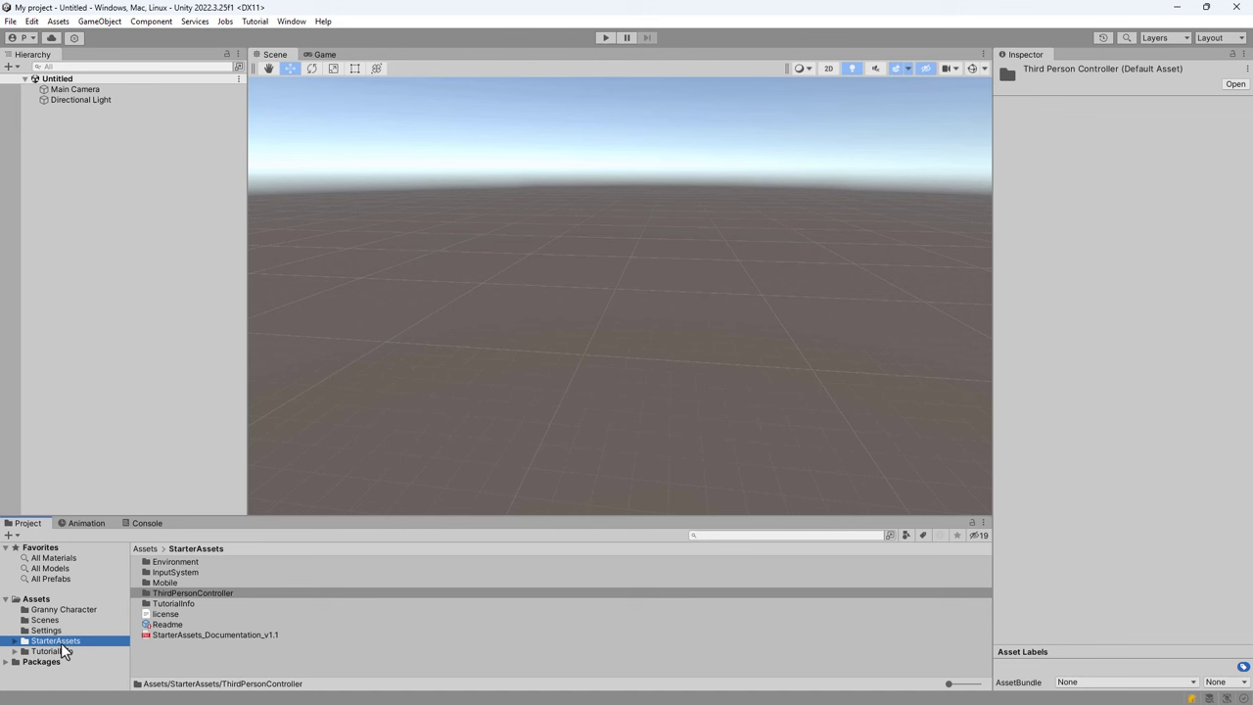
double_click(195, 595)
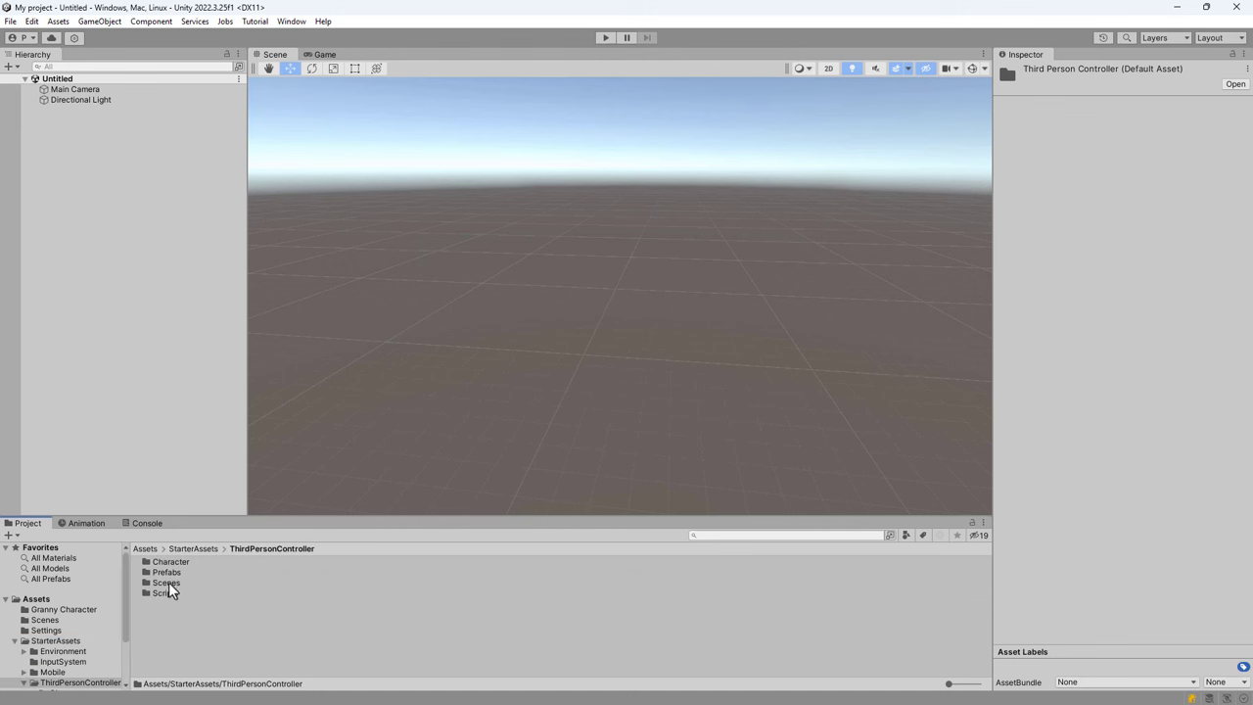
double_click(167, 583)
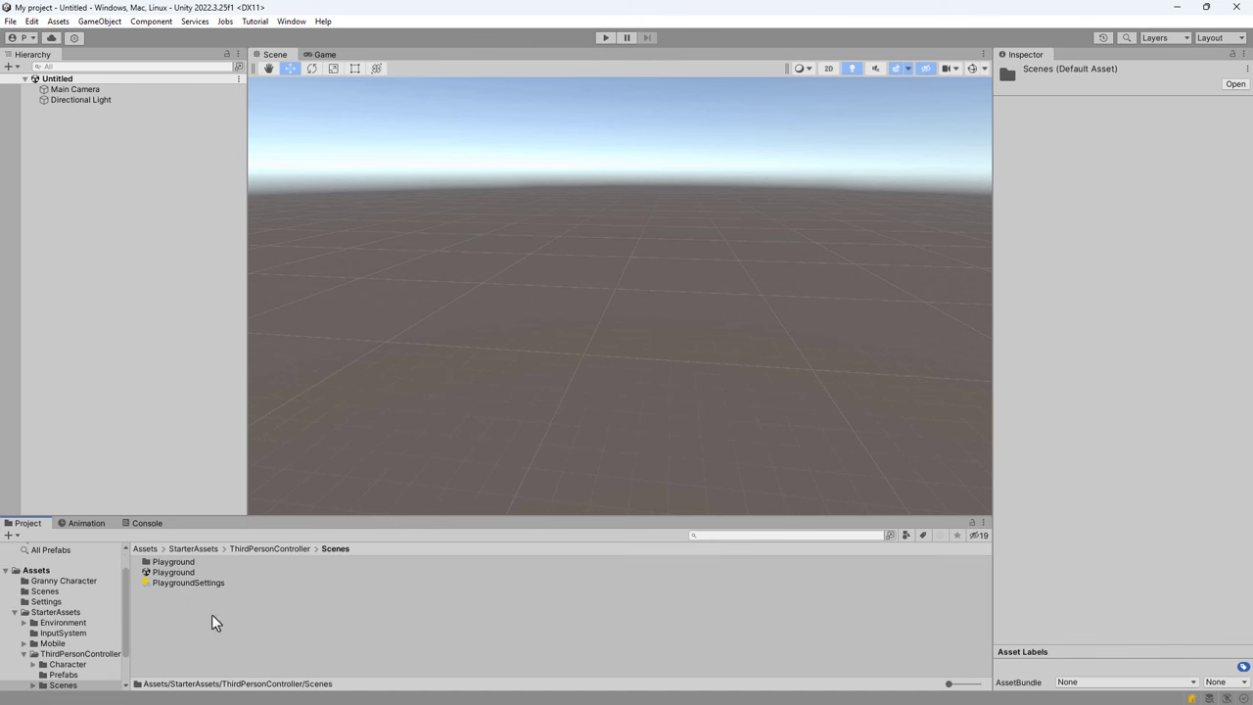
double_click(174, 573)
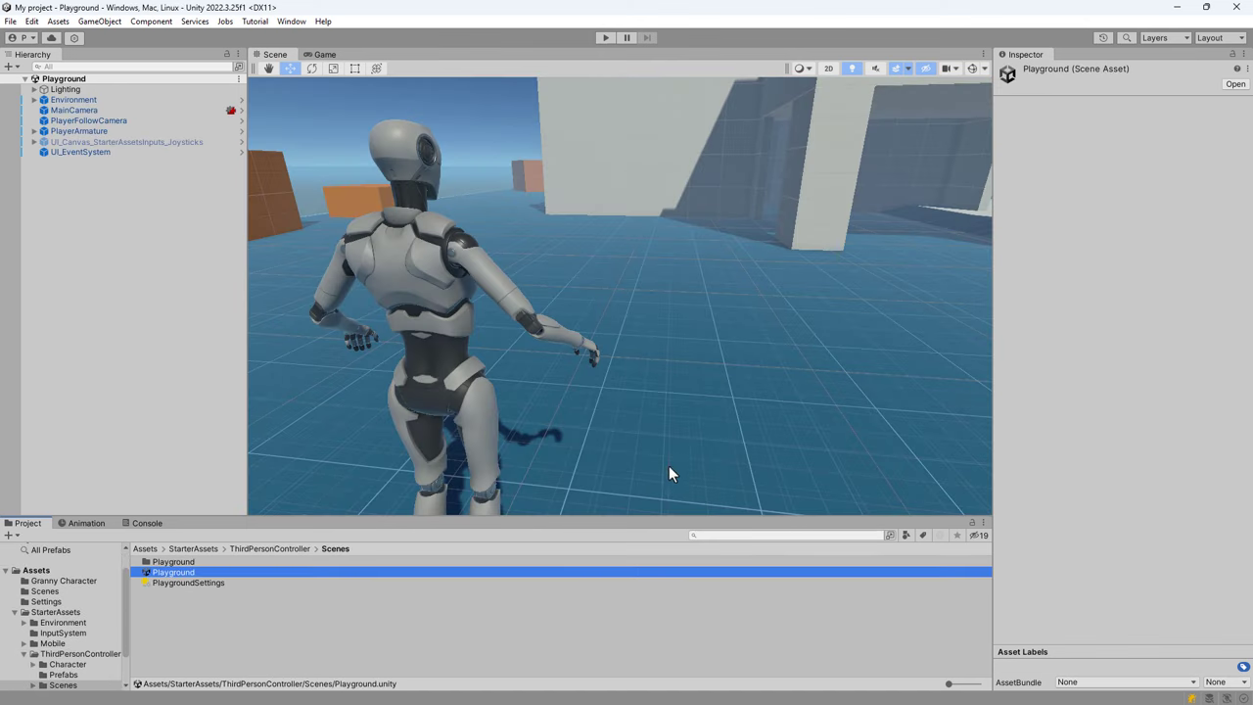
click(606, 38)
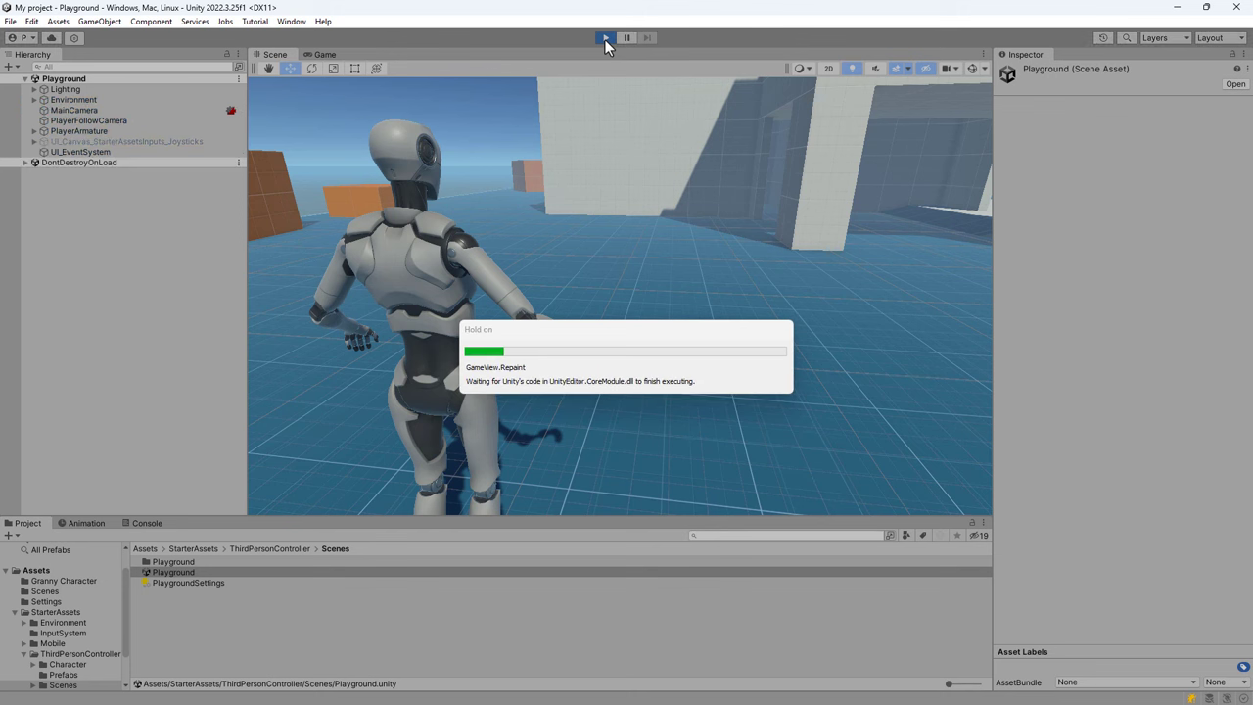
Walk the robot forward and jump it onto the orange blocks in Game view
key(w)
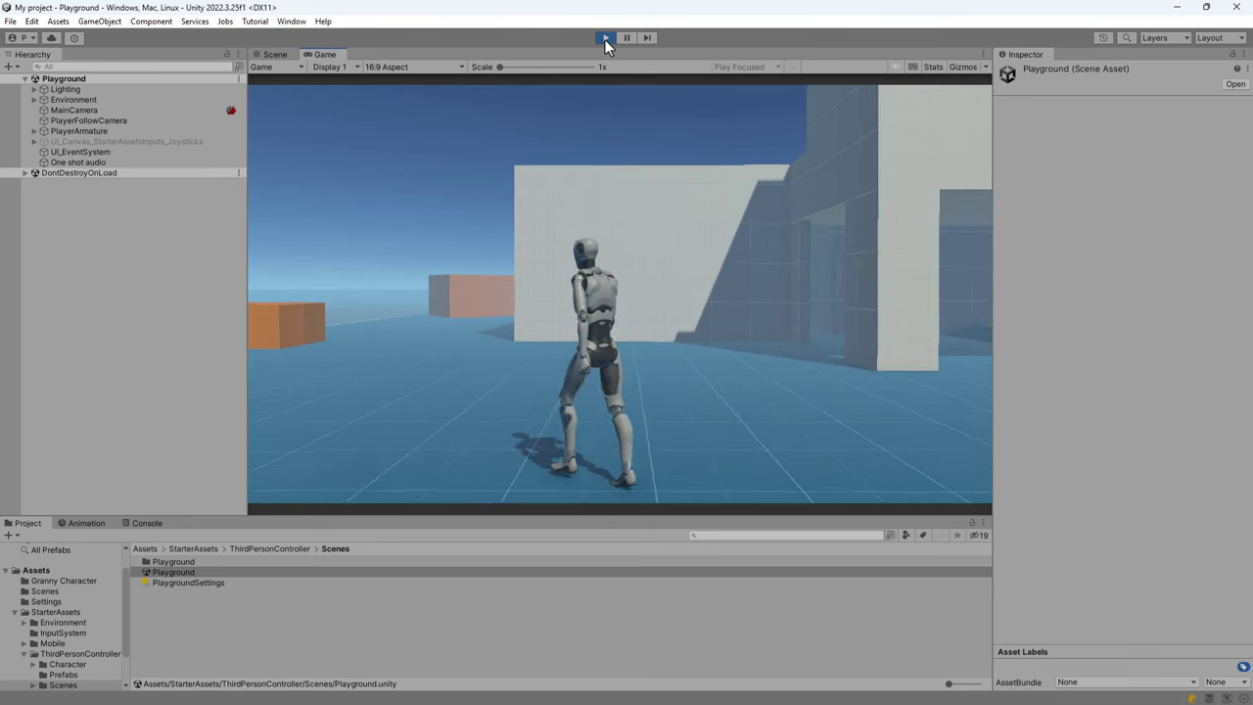
key(space)
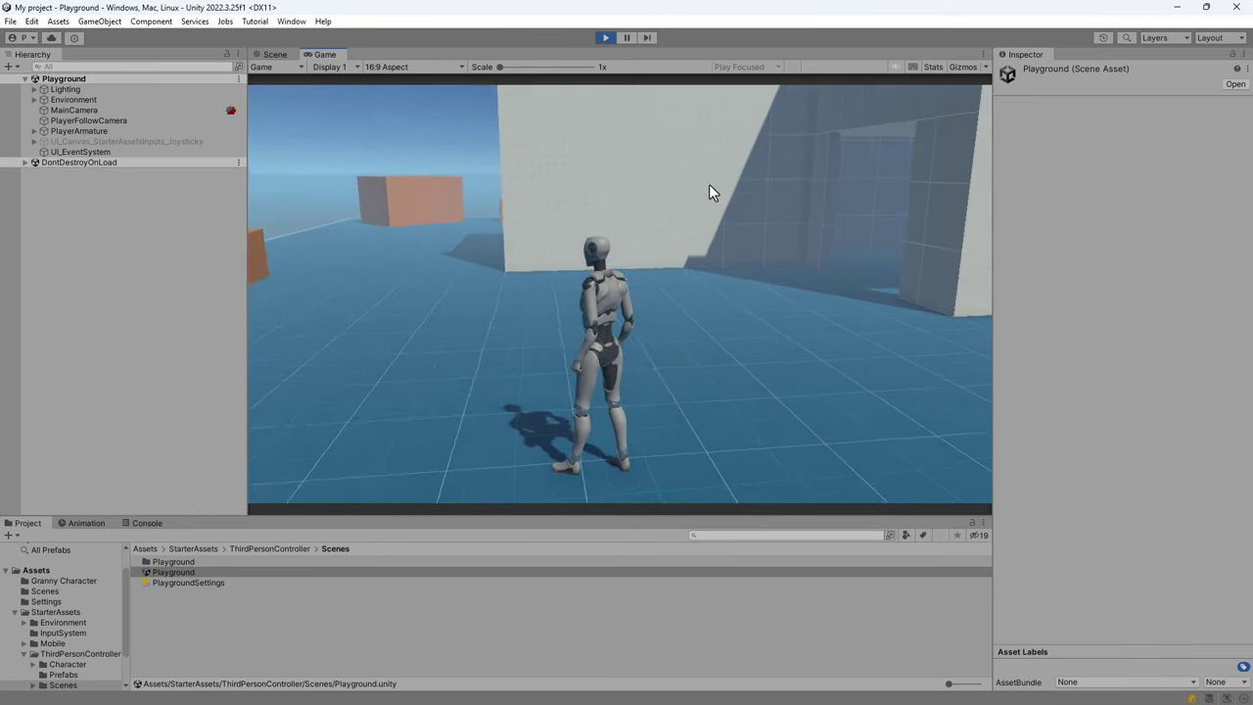
click(709, 184)
key(w)
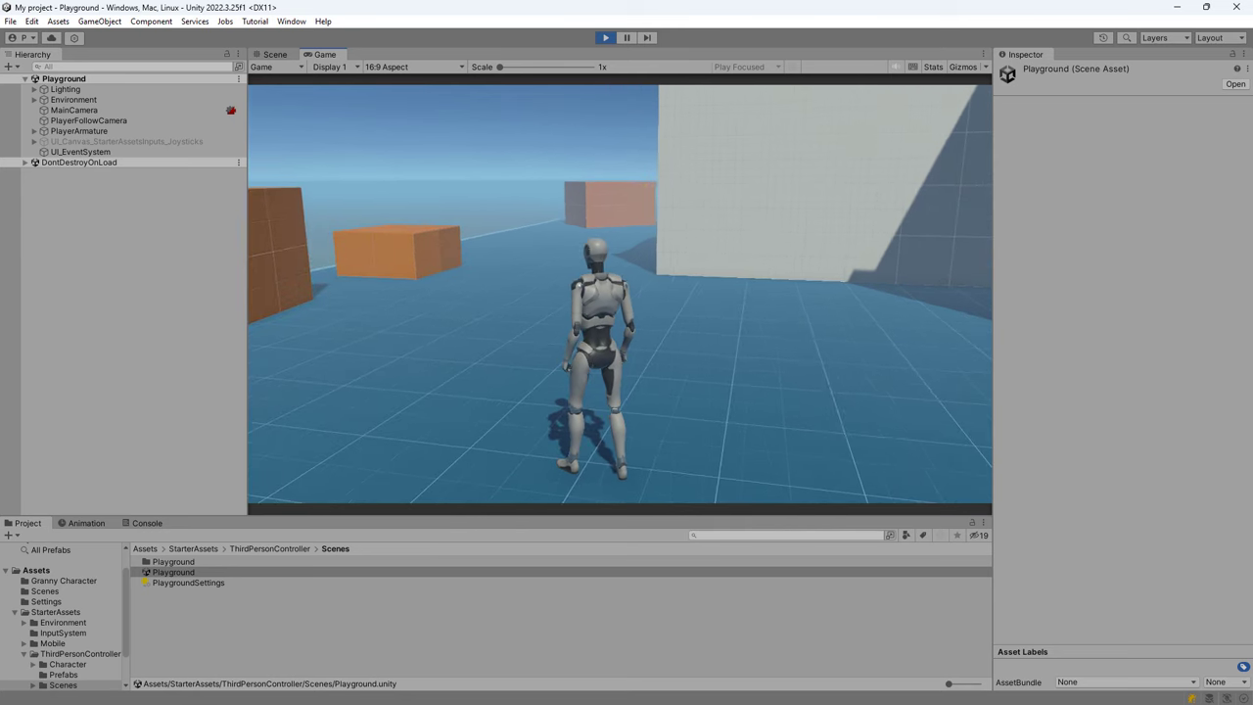
key(w)
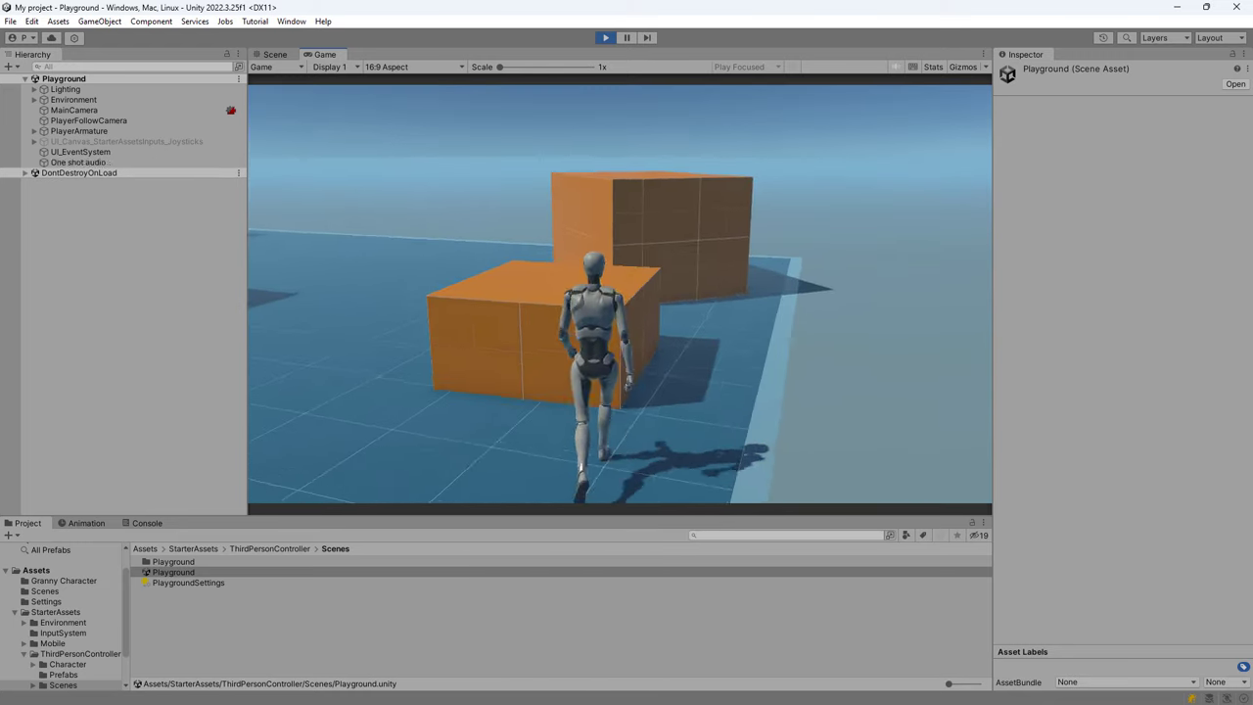
key(space)
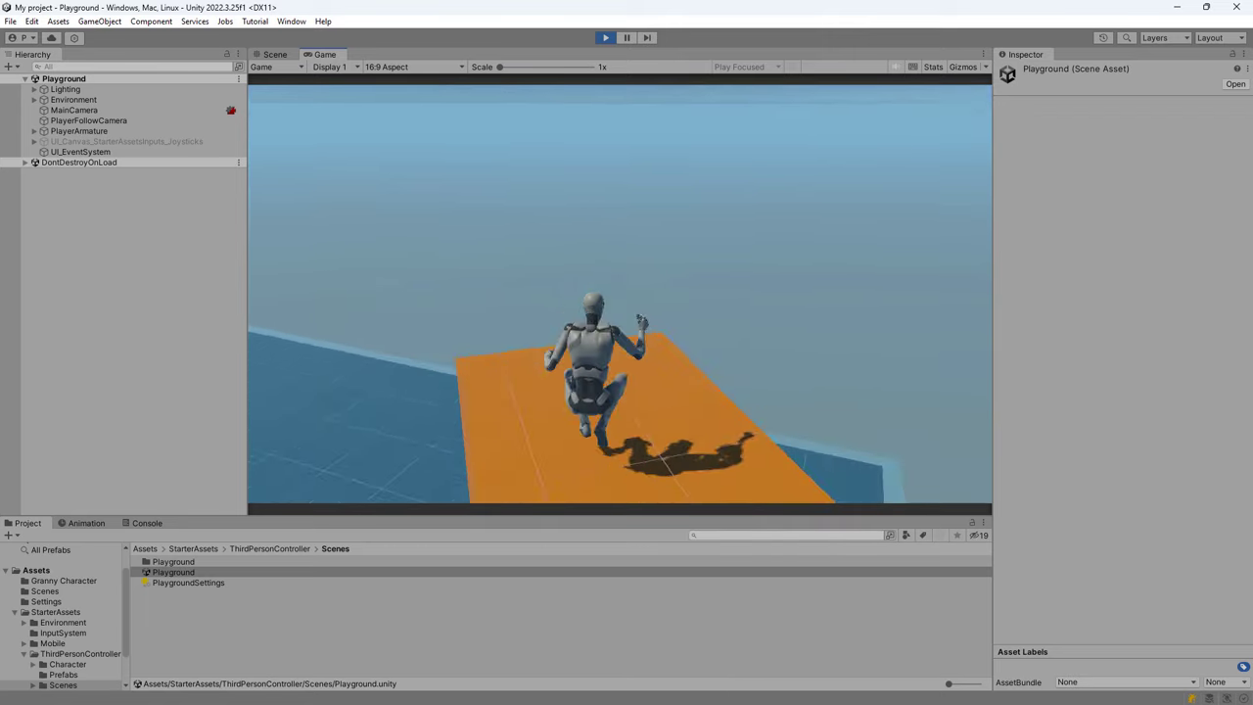
key(space)
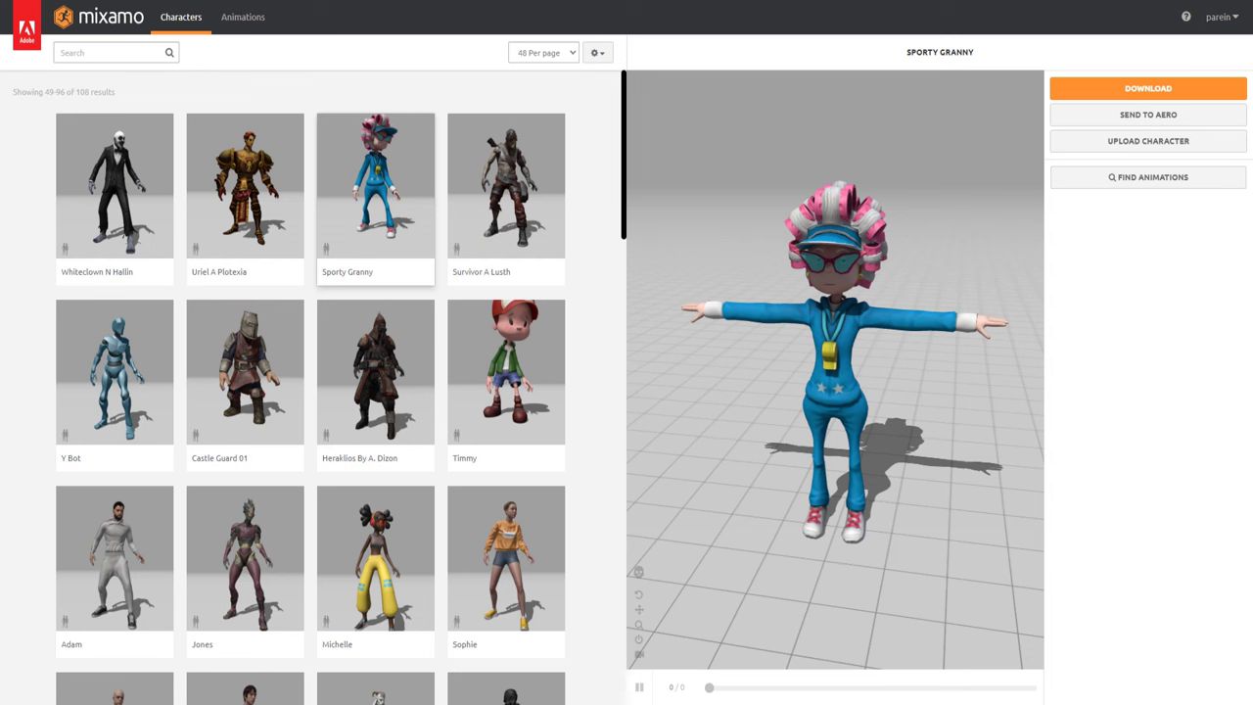
Download Sporty Granny from Mixamo as FBX for Unity in T-pose
mouse_move(895, 520)
mouse_down()
mouse_move(627, 431)
mouse_move(976, 545)
mouse_move(980, 496)
mouse_move(960, 503)
mouse_up()
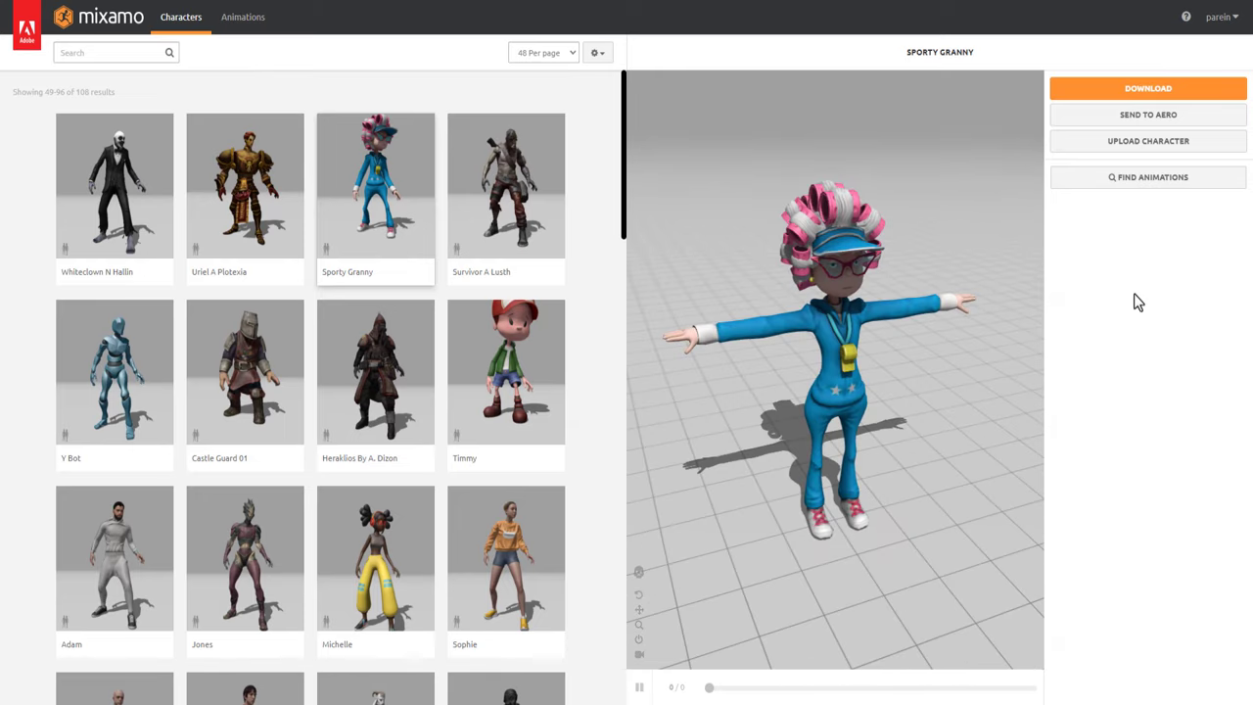
click(1165, 96)
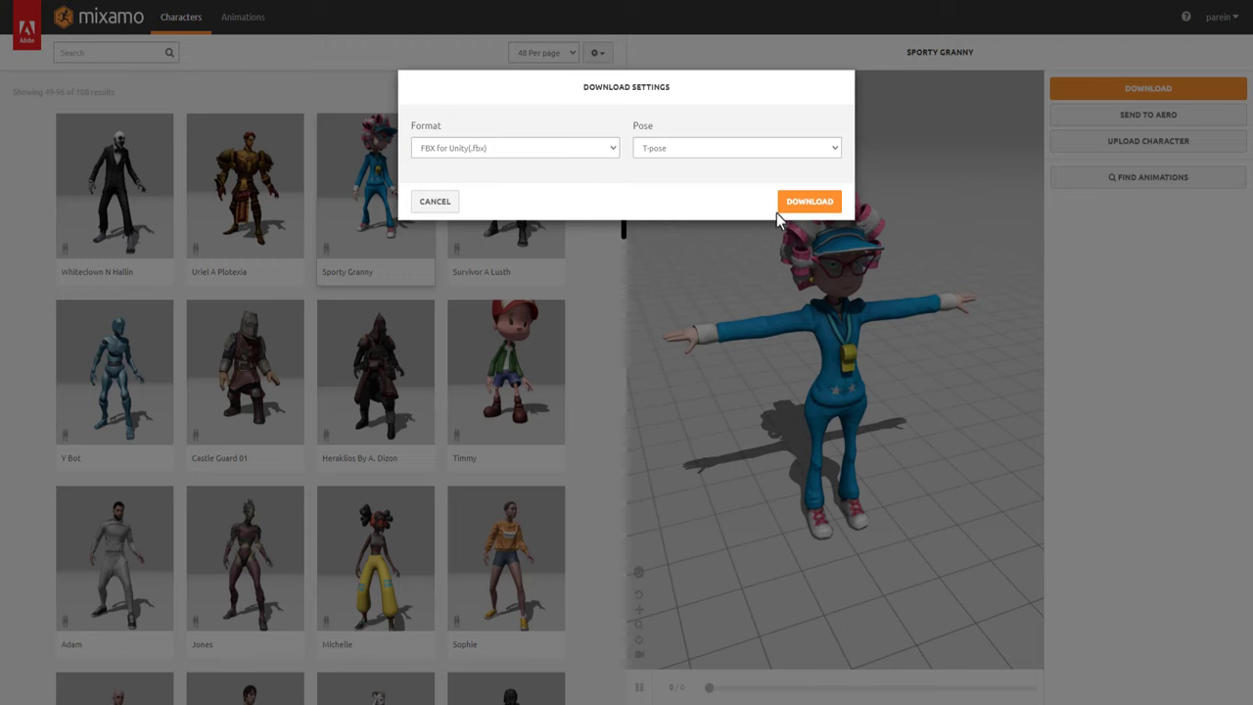
click(810, 203)
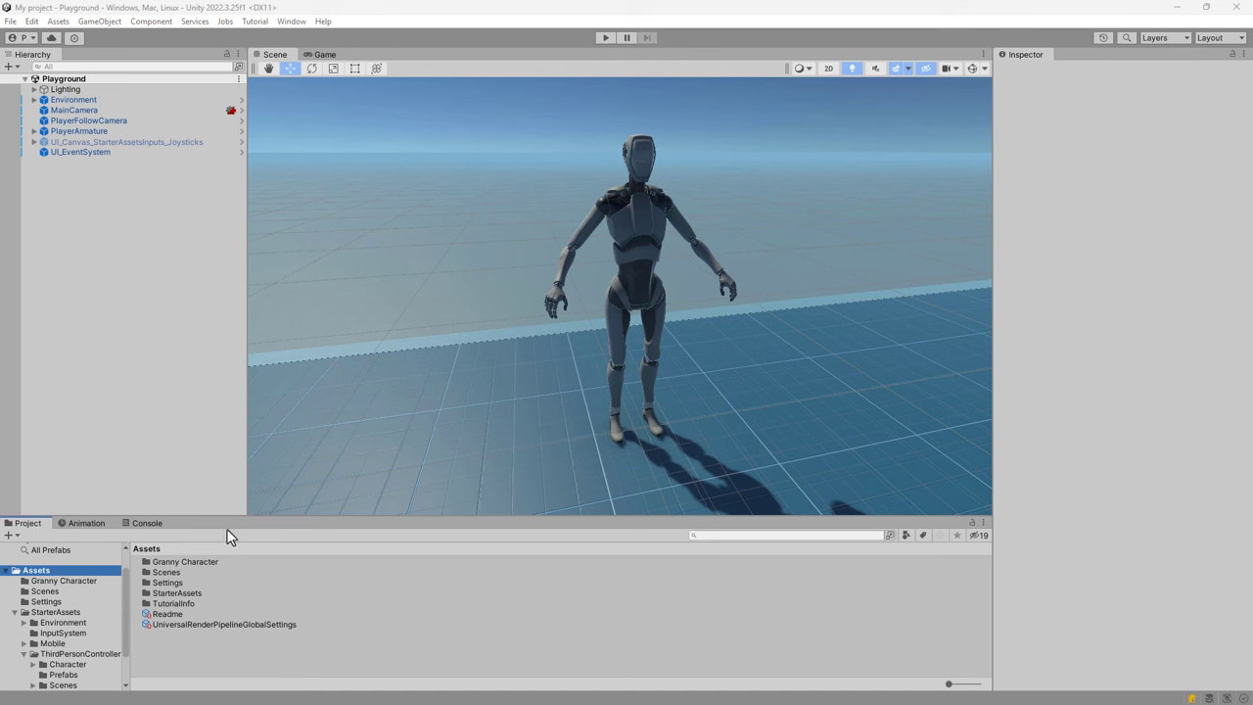
Show the Granny Character folder, then unpack the PlayerArmature prefab and expand its children
click(64, 583)
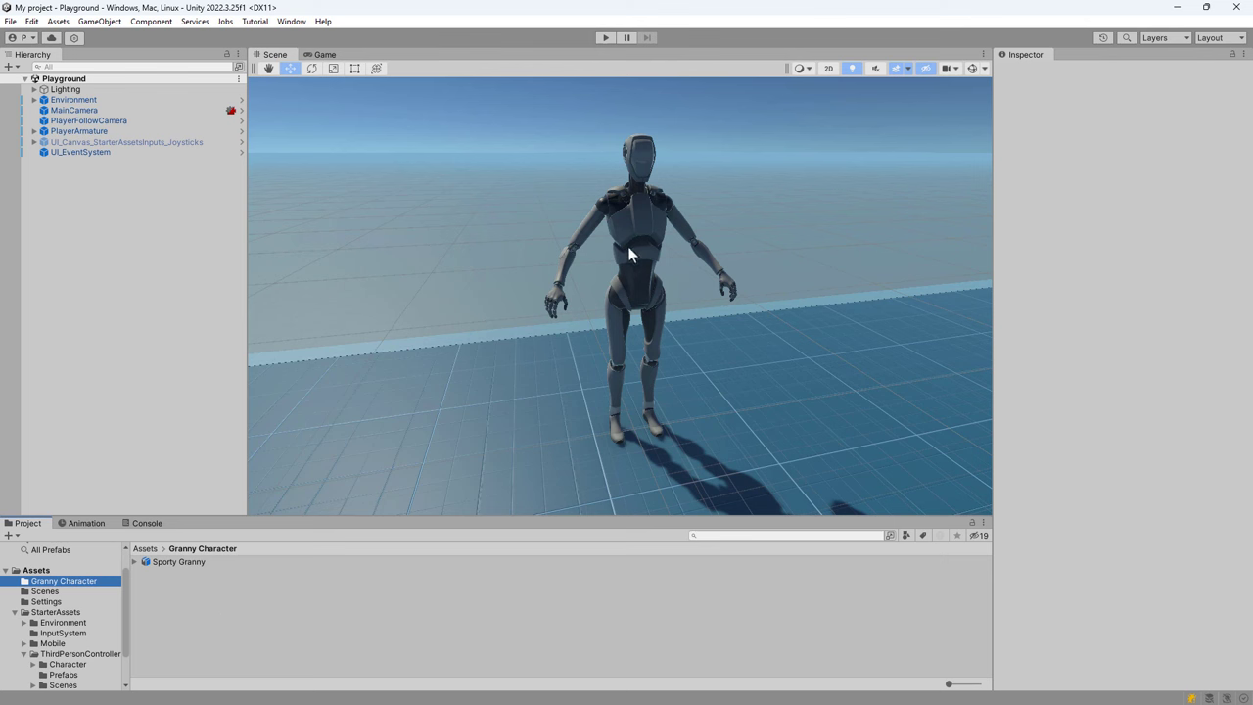
click(64, 131)
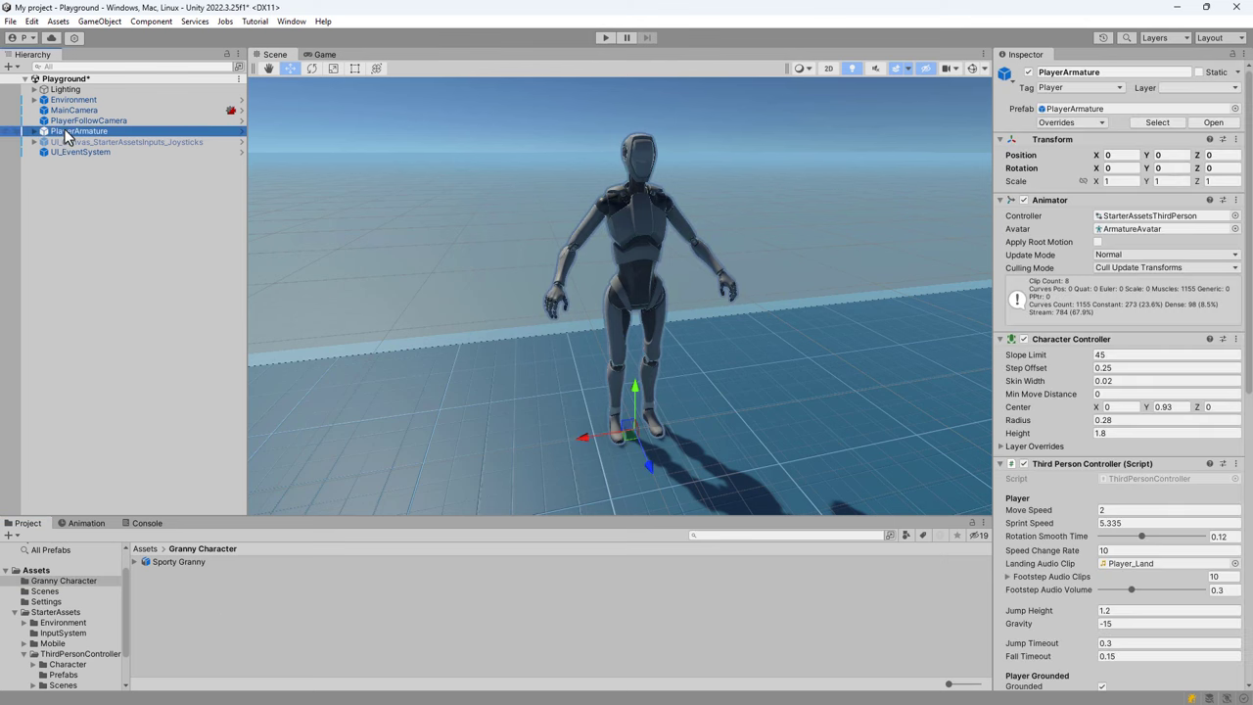
right_click(65, 131)
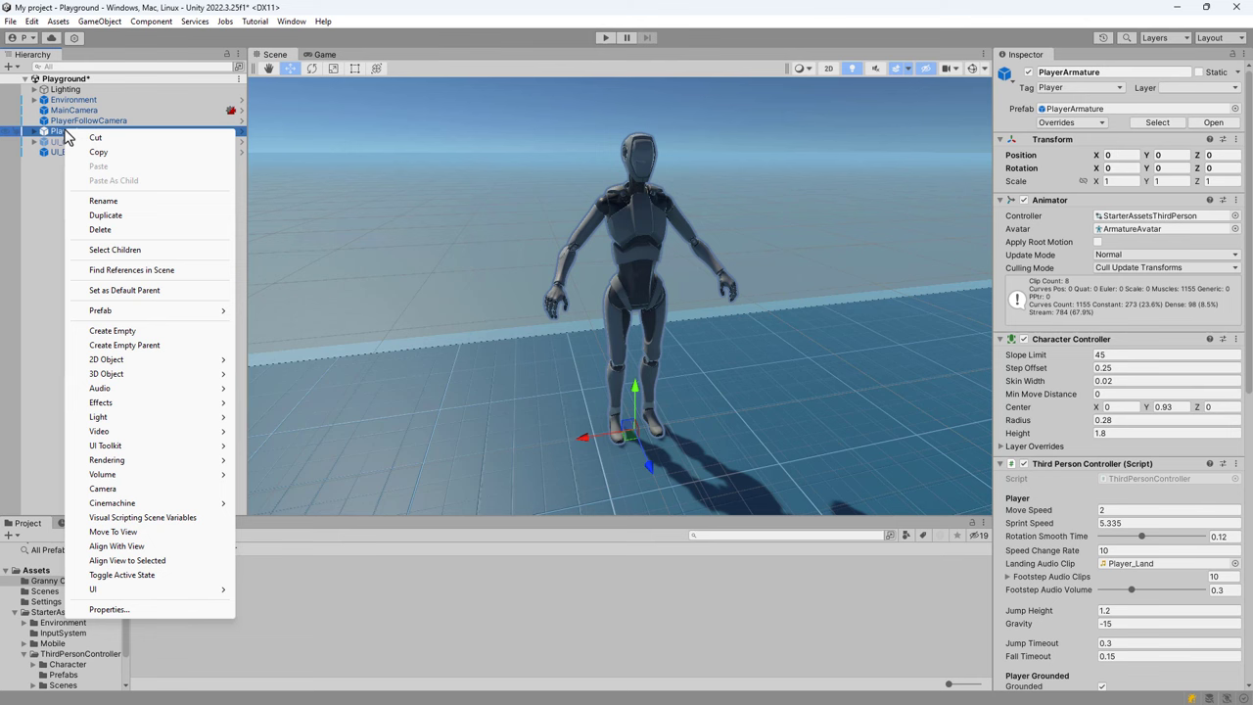
mouse_move(155, 311)
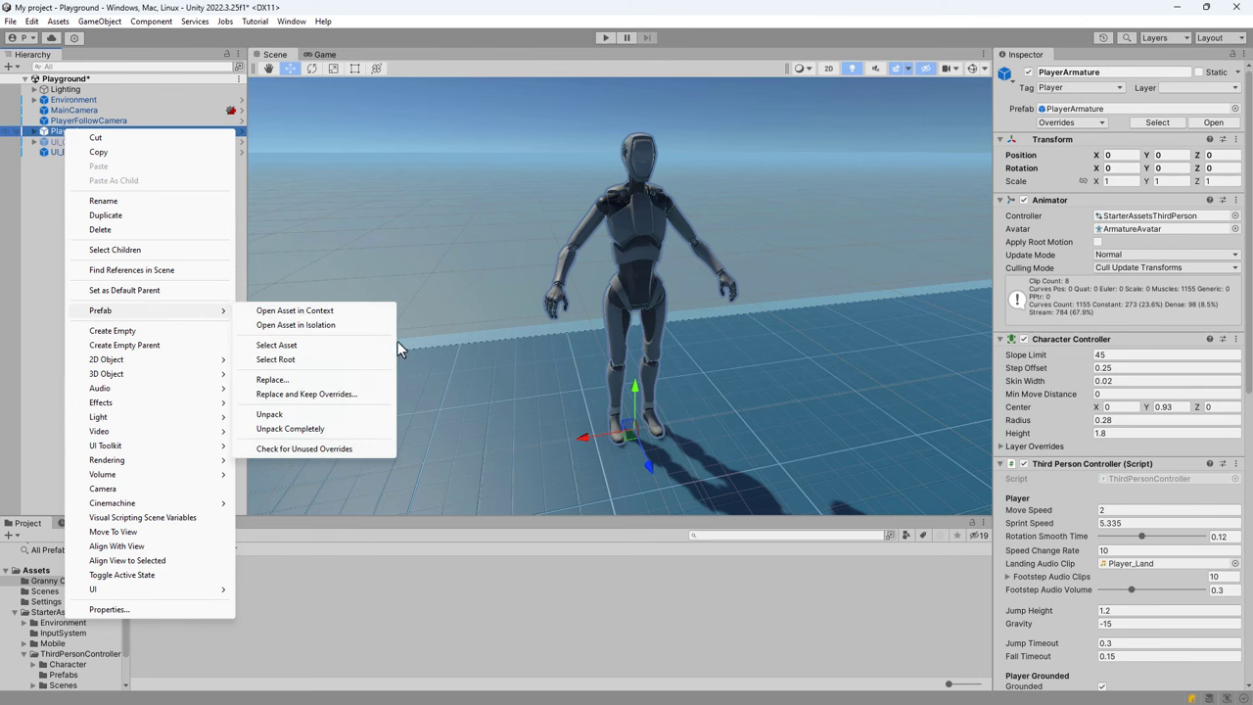
click(324, 428)
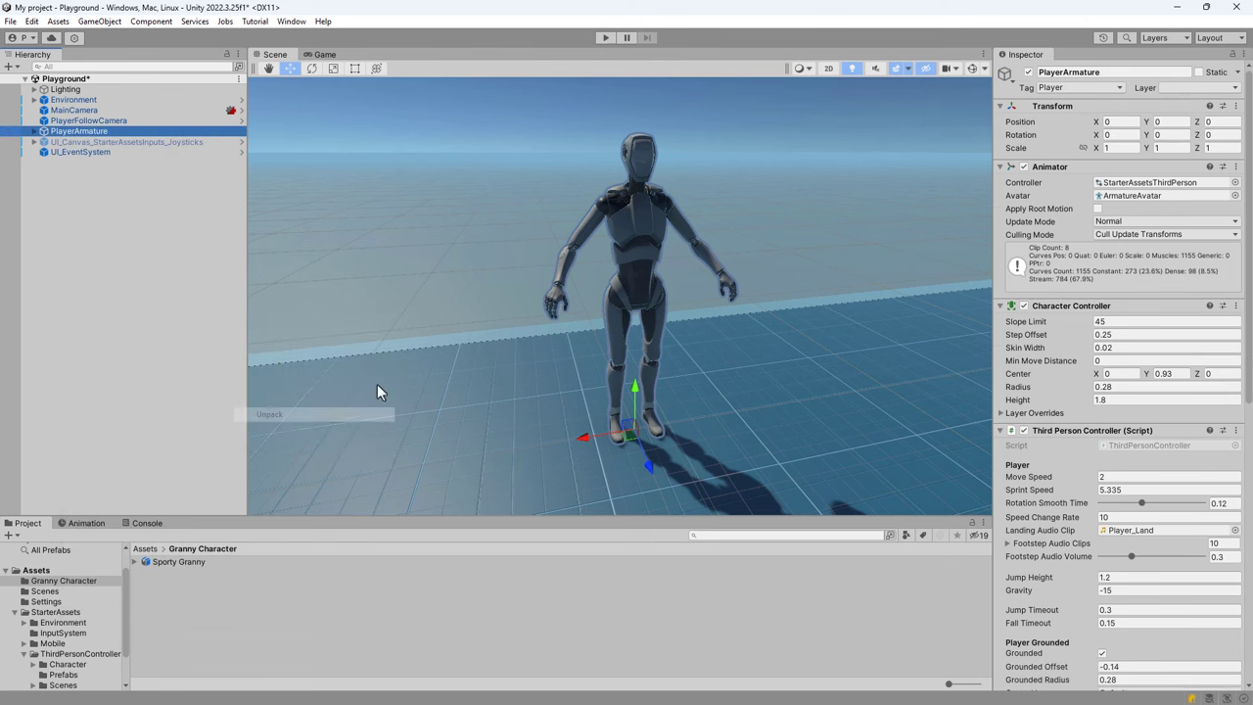
click(33, 134)
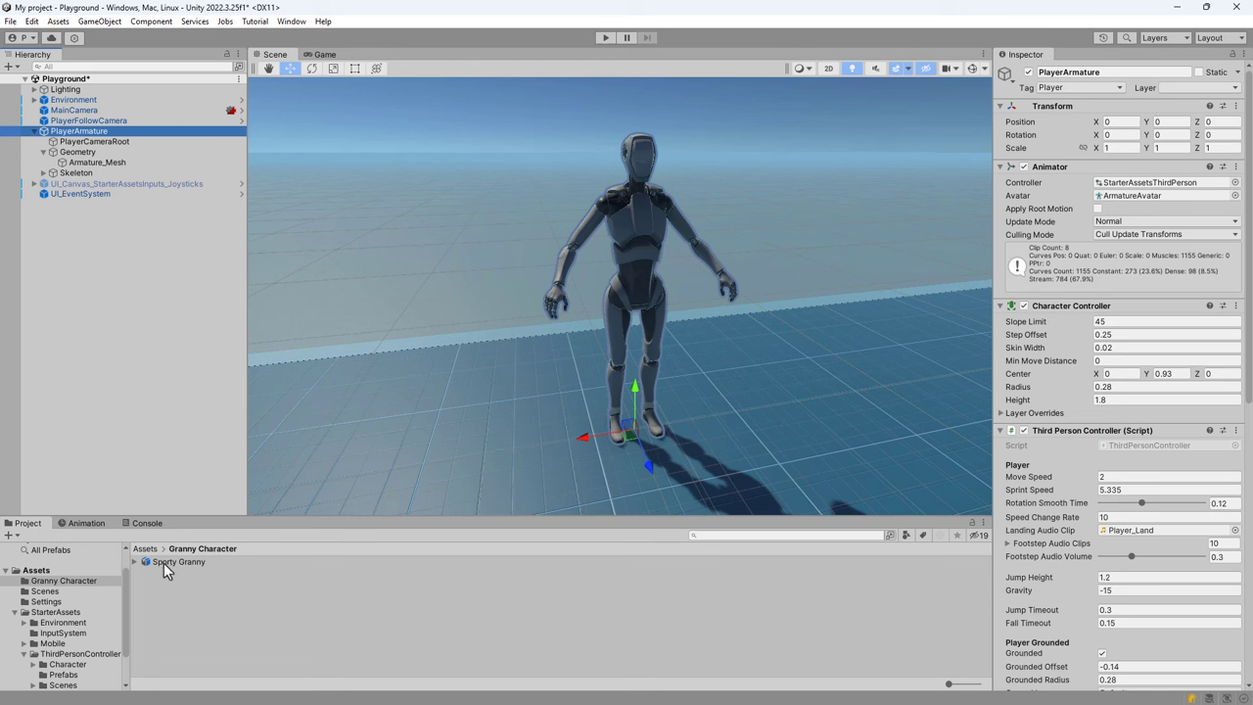
Place Sporty Granny under Geometry and apply a Humanoid rig to its model
drag(164, 563, 94, 168)
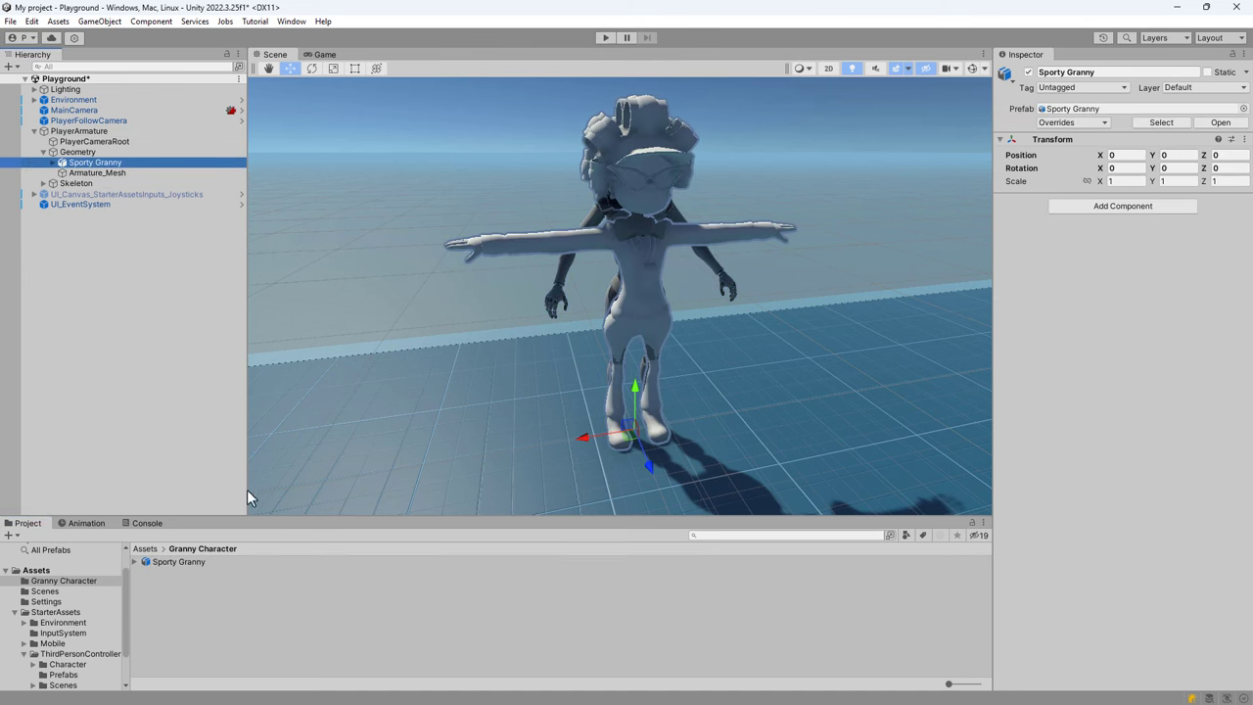
click(189, 561)
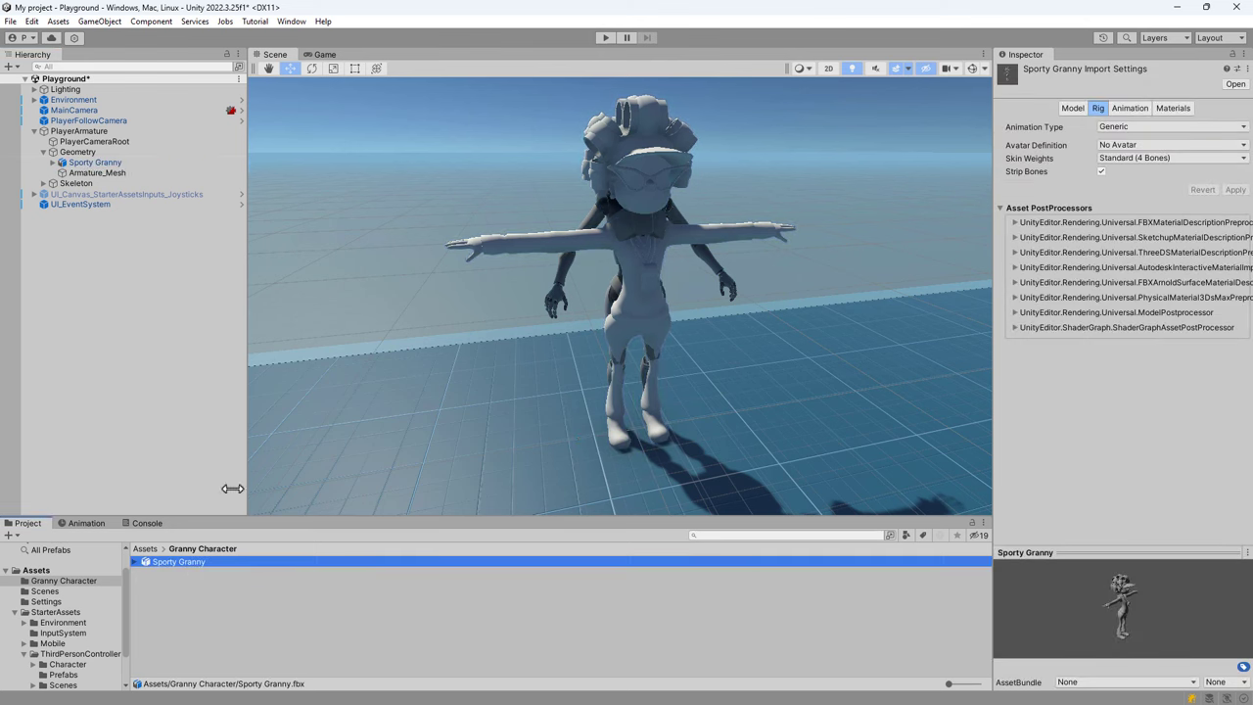
click(1121, 129)
click(1132, 185)
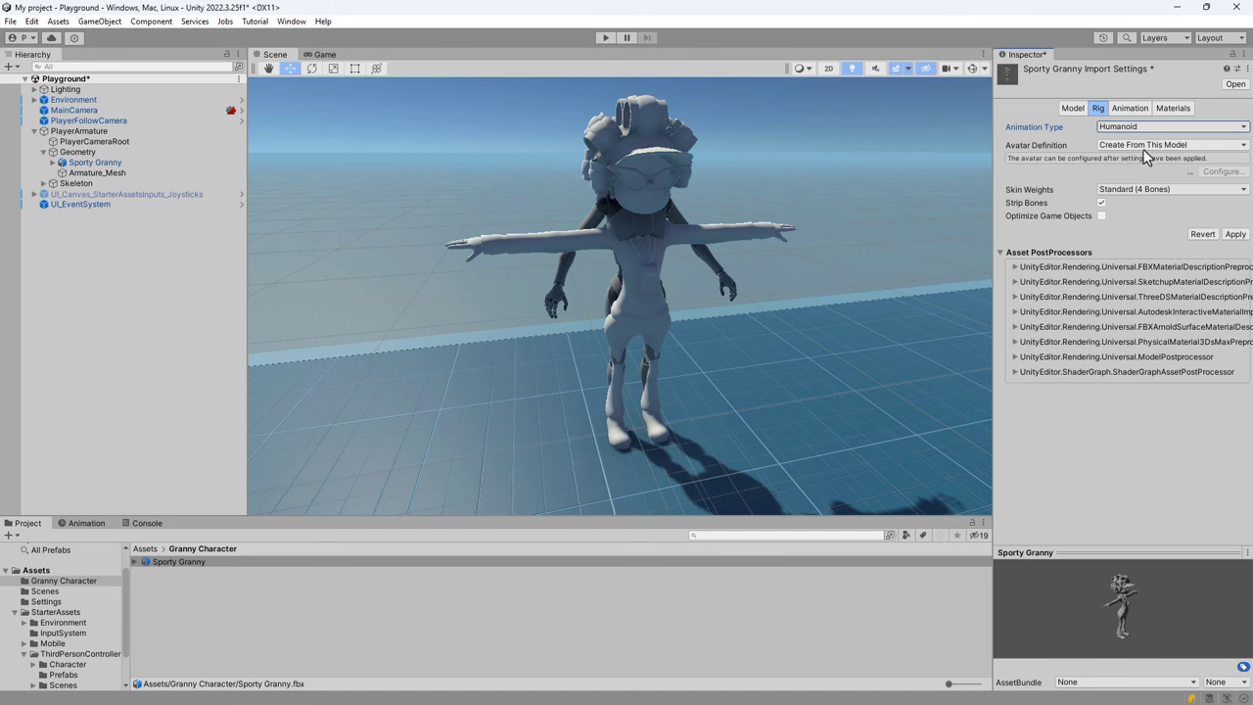
click(1234, 234)
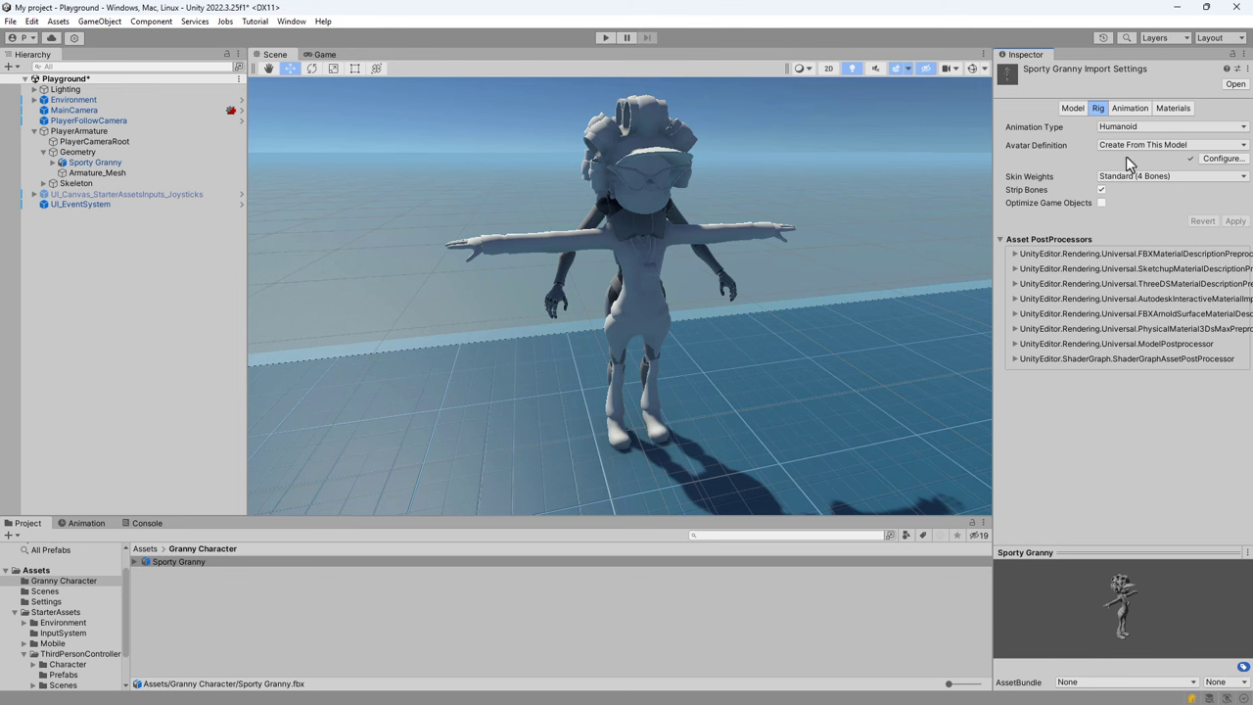
click(1175, 109)
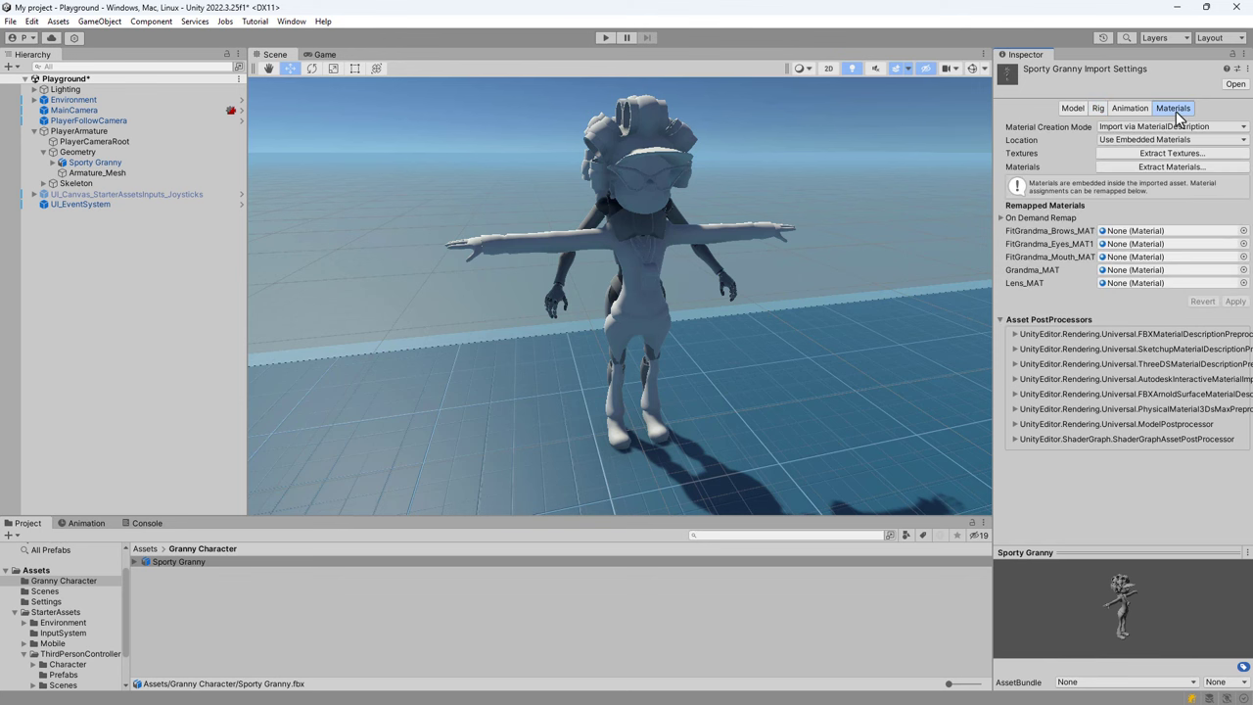
Extract Sporty Granny's textures into the Granny Character folder and fix the normal map
click(1175, 154)
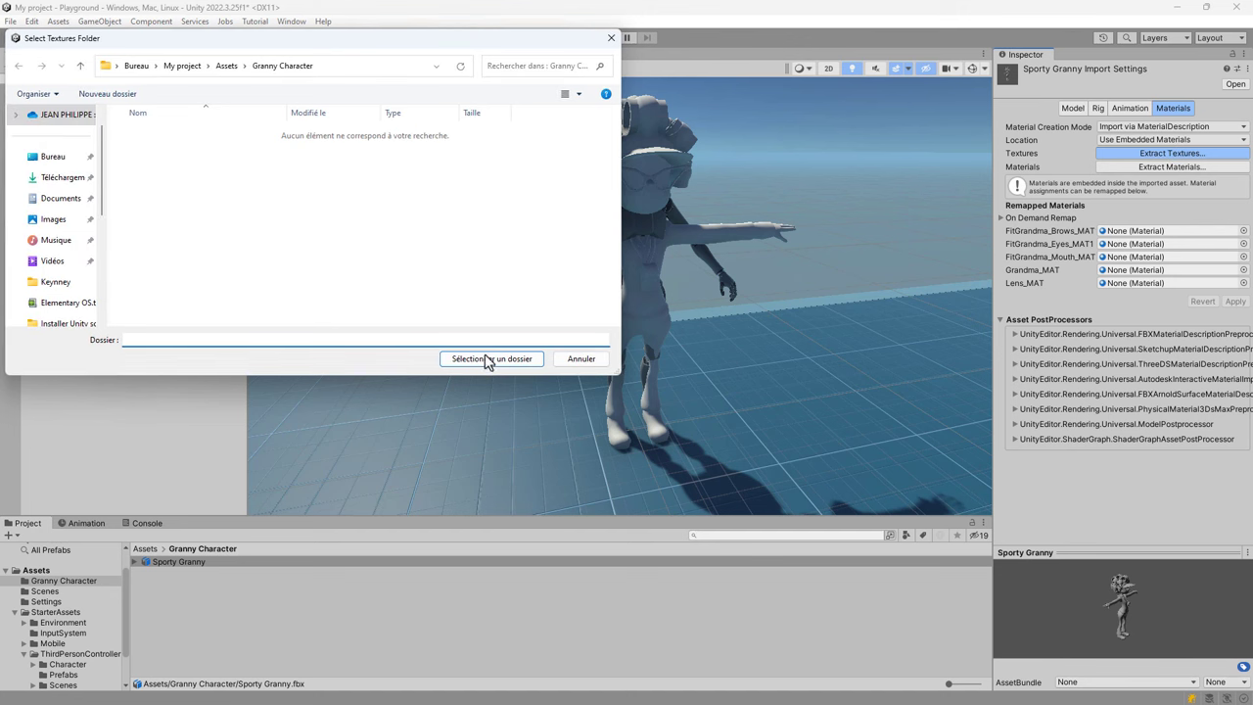
click(488, 360)
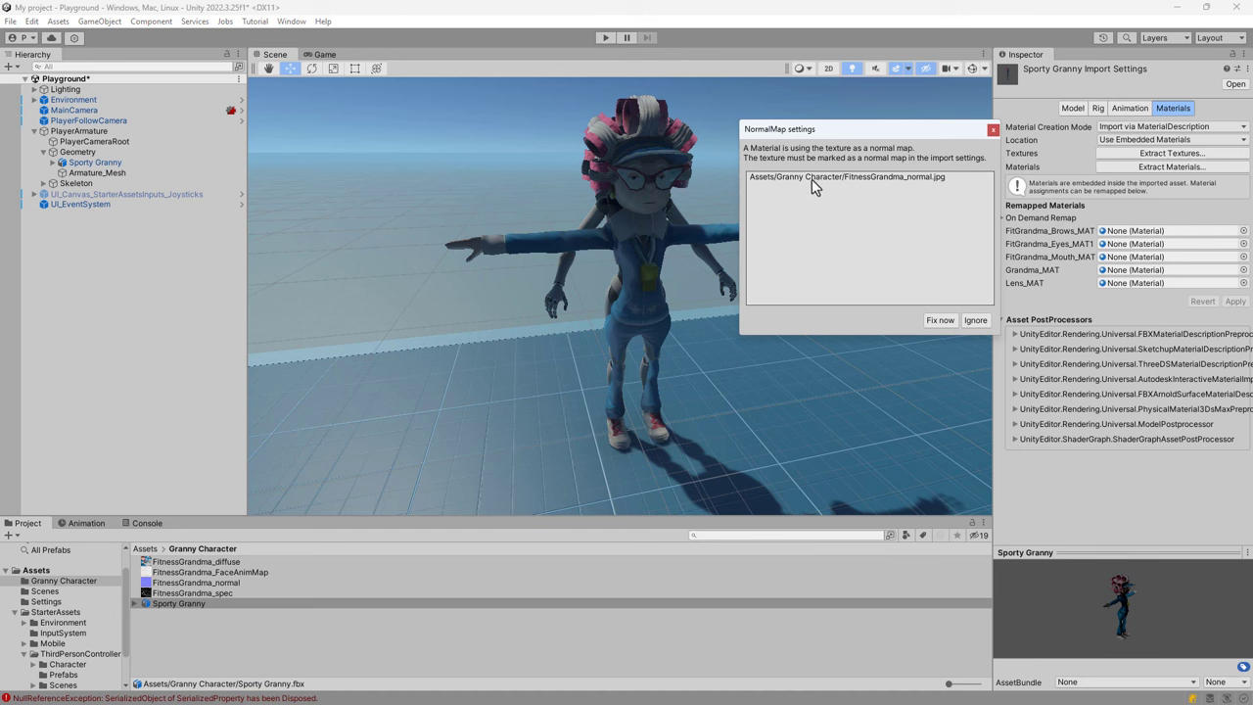
click(940, 320)
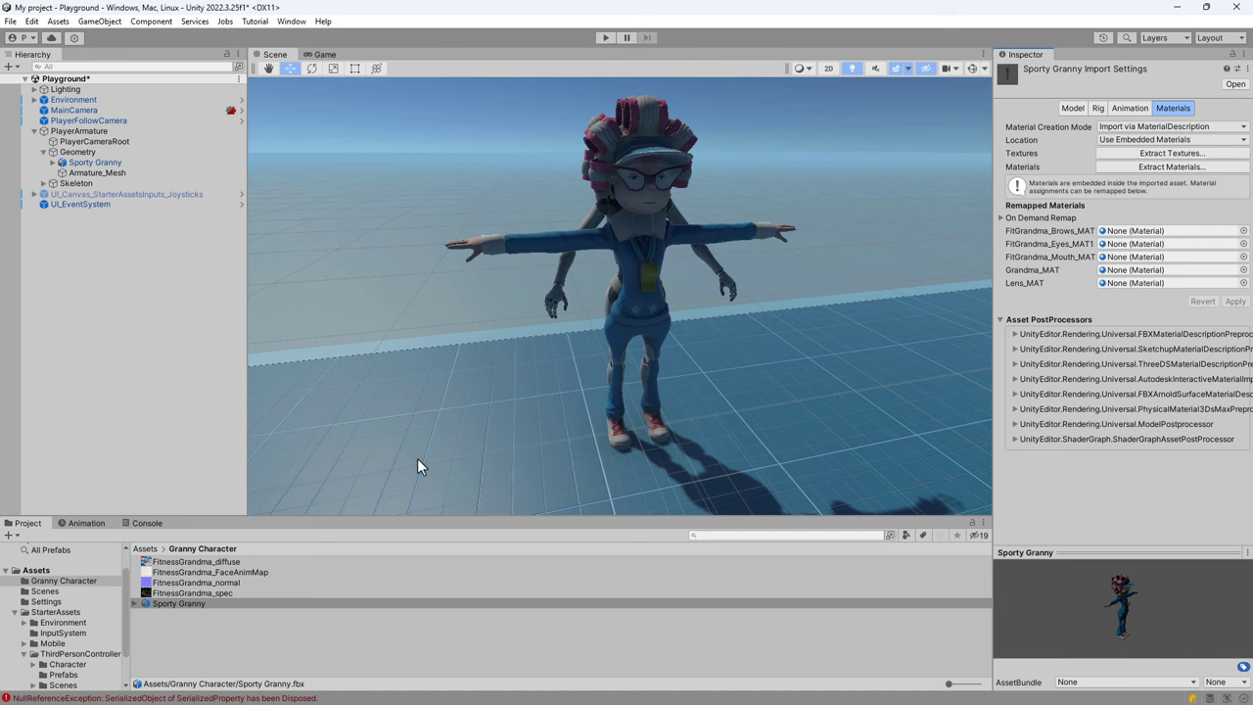
right_drag(634, 367, 984, 318)
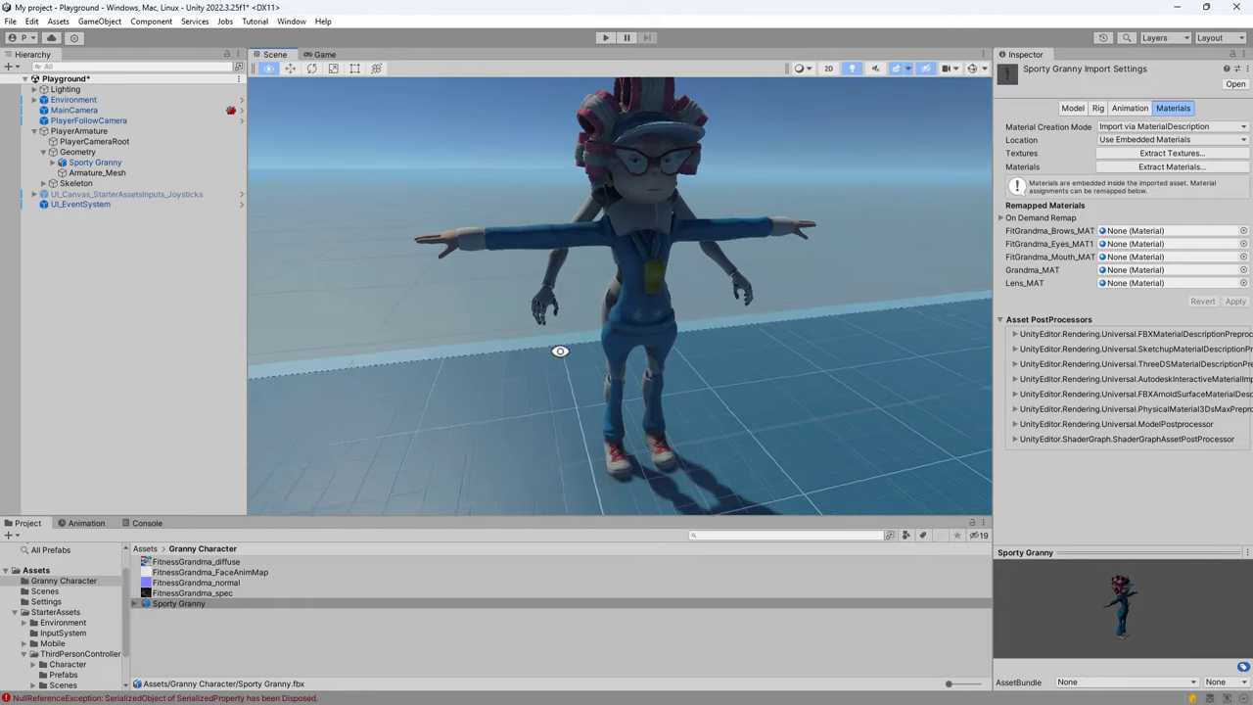
Scale Sporty Granny up to 1.12 on all axes
right_drag(983, 318, 567, 263)
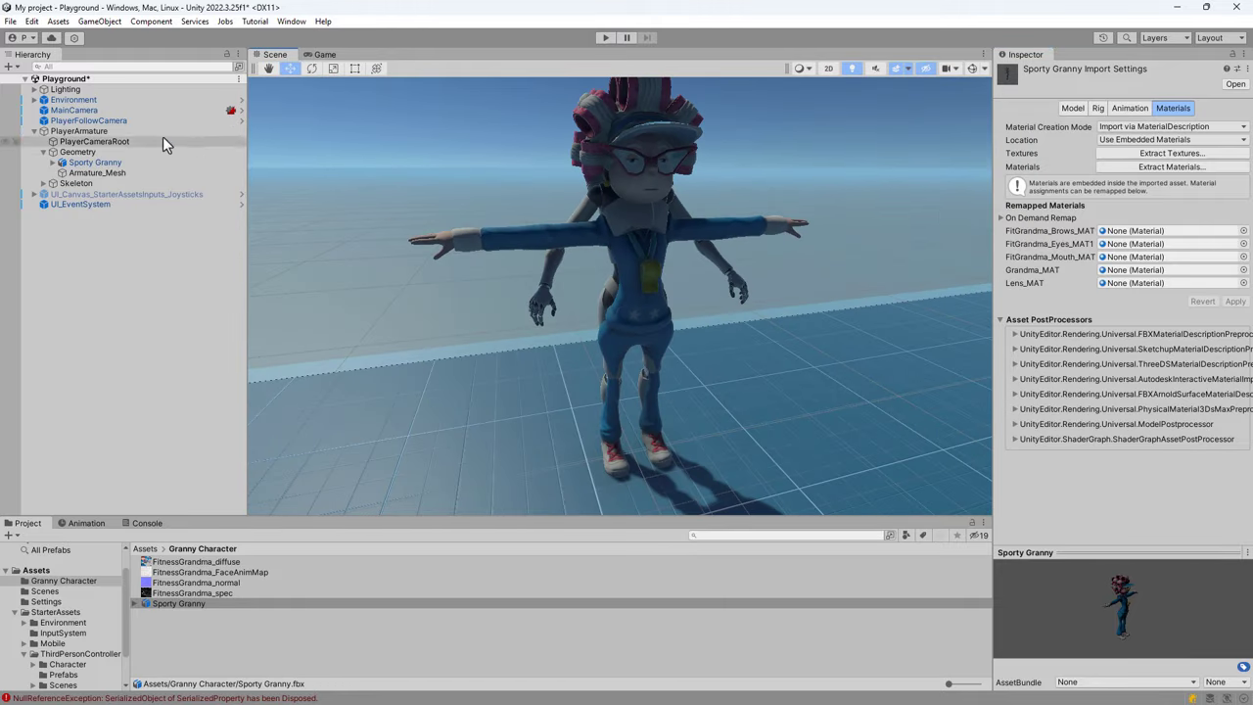
click(95, 162)
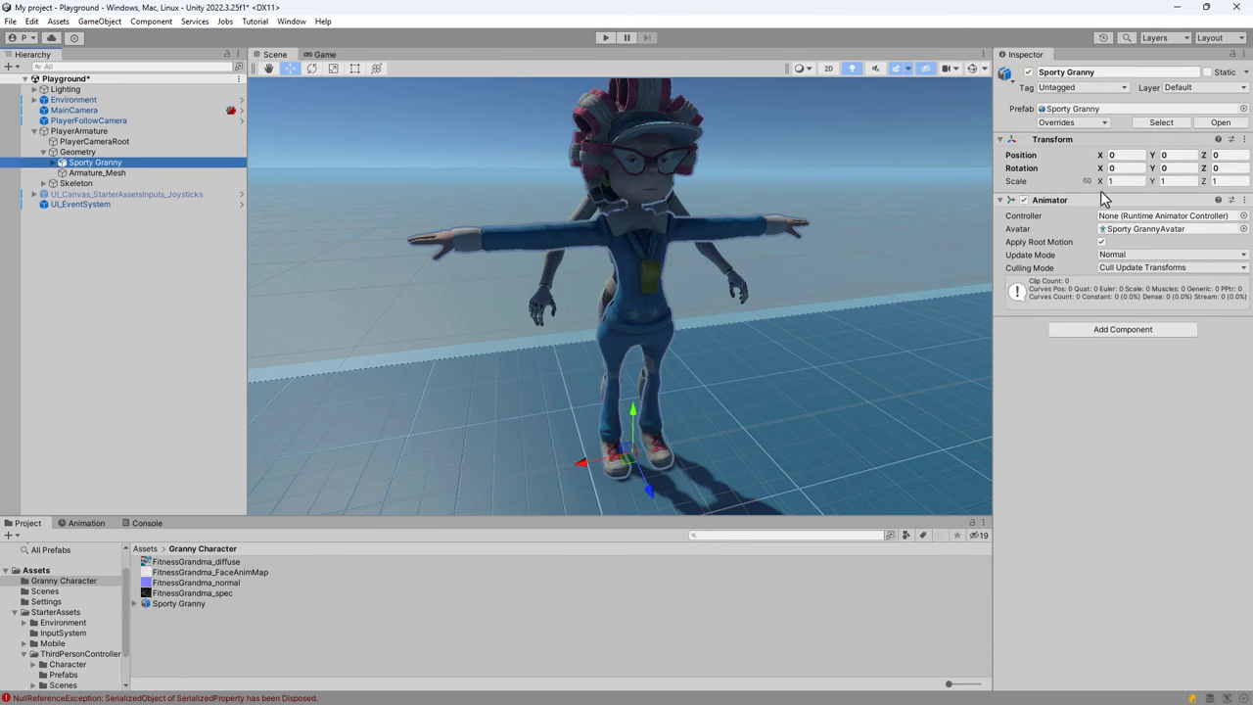
click(1089, 182)
drag(1103, 188, 1113, 186)
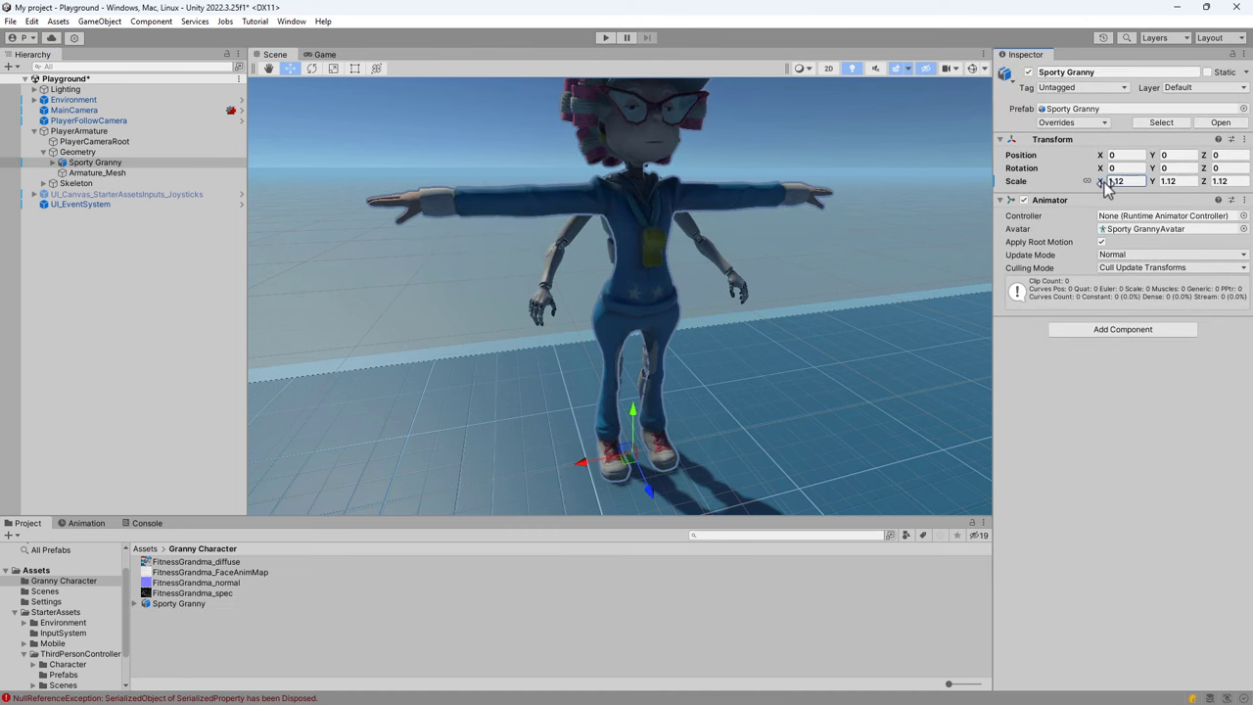
Select PlayerArmature and turn on Gizmos to compare her with the collider
mouse_move(786, 395)
right_down()
mouse_move(1012, 272)
mouse_move(552, 307)
right_up()
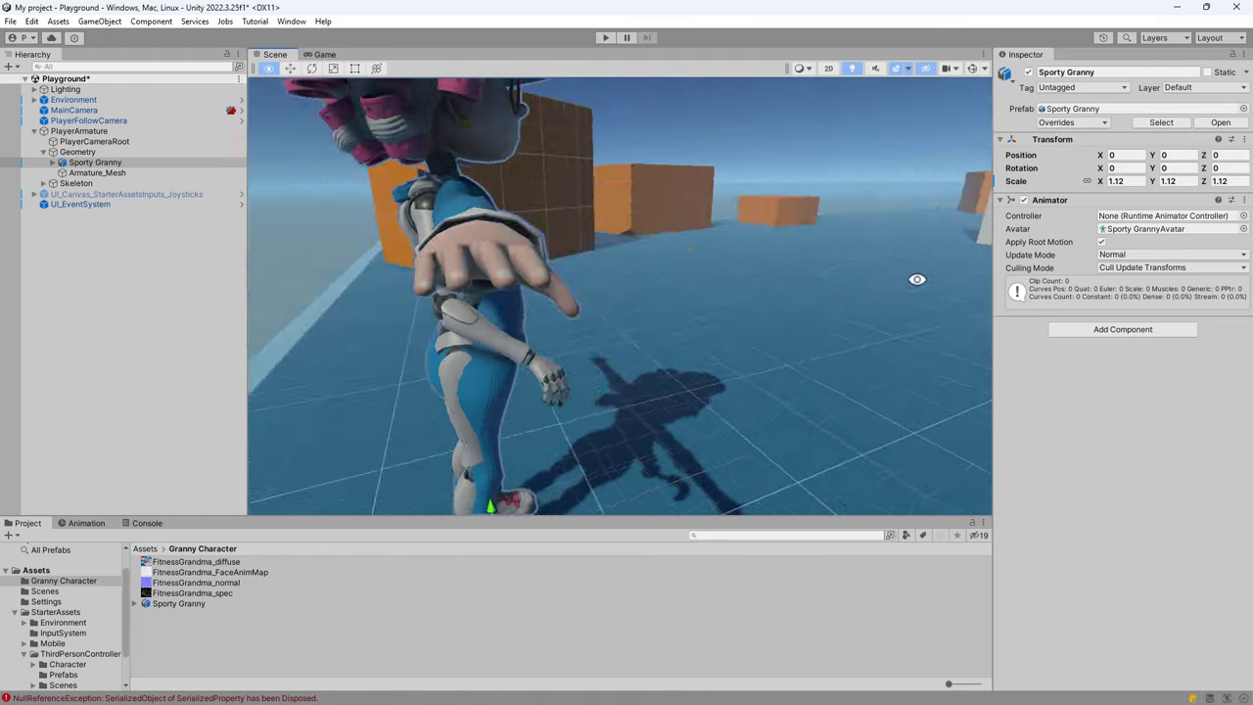
click(83, 131)
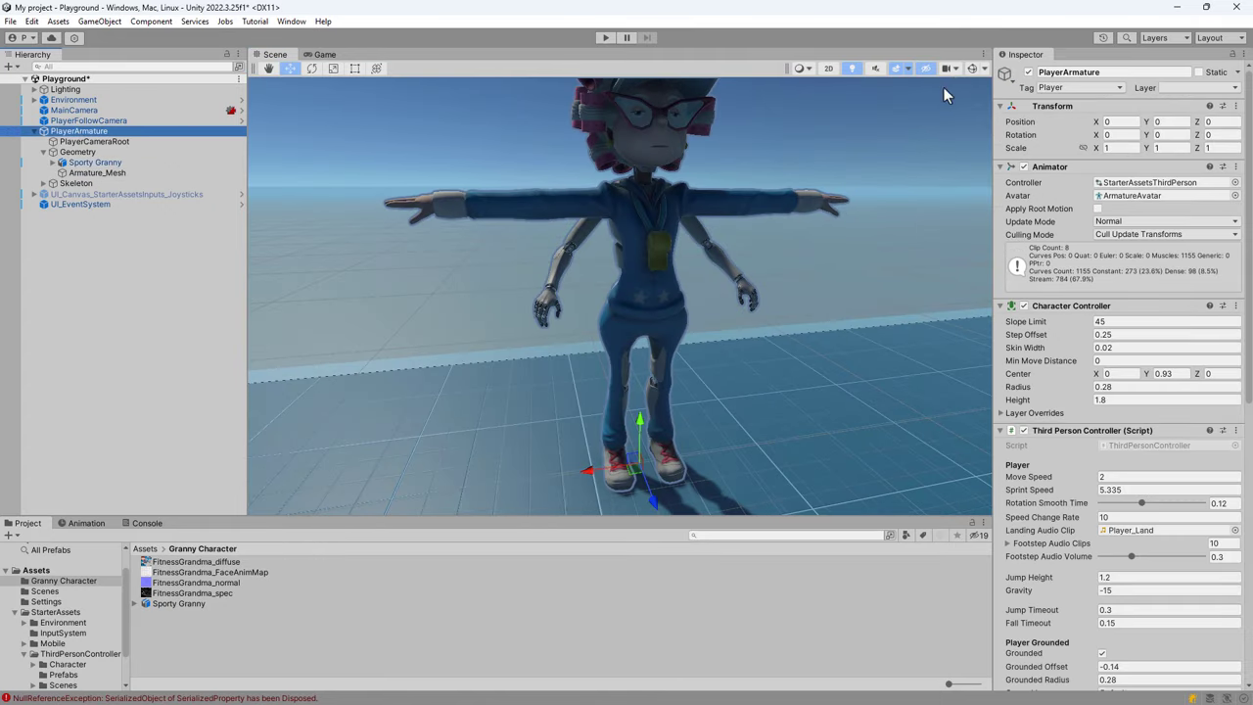
click(969, 71)
alt+drag(440, 320, 660, 327)
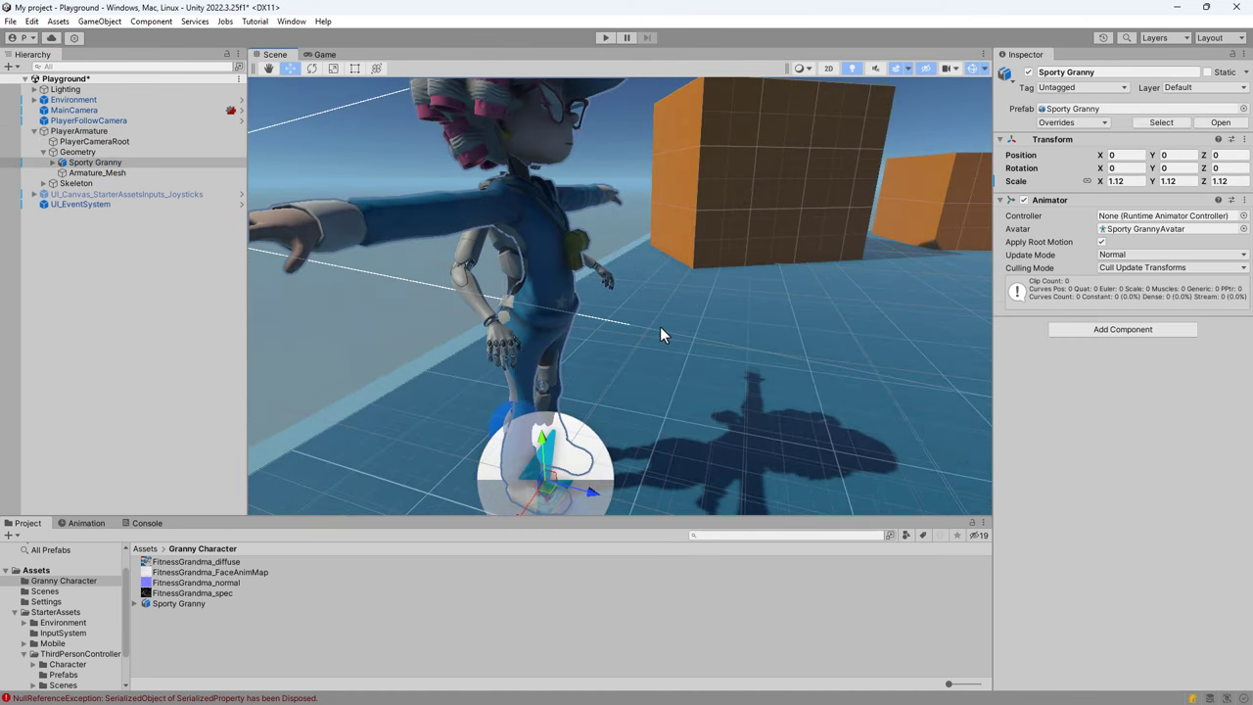
Delete the robot's Armature_Mesh from PlayerArmature
click(969, 69)
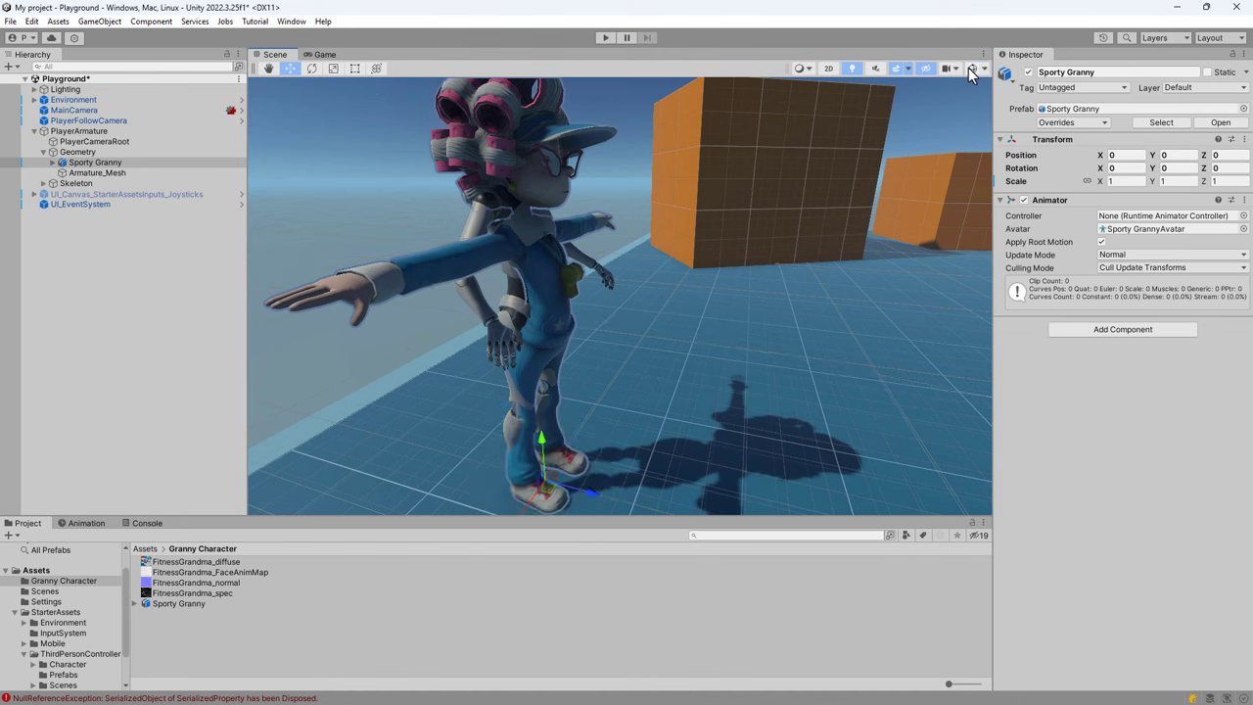
click(970, 69)
click(627, 280)
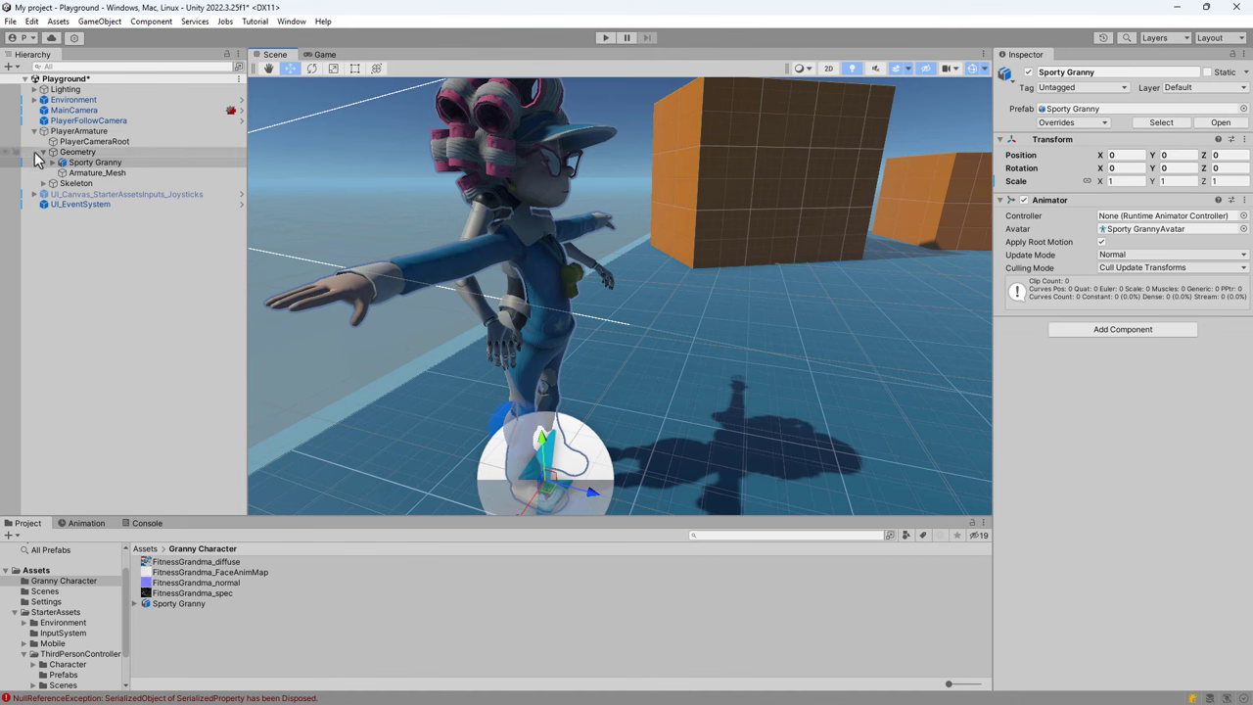
mouse_move(694, 303)
alt+mouse_down()
mouse_move(465, 303)
mouse_move(523, 365)
alt+mouse_up()
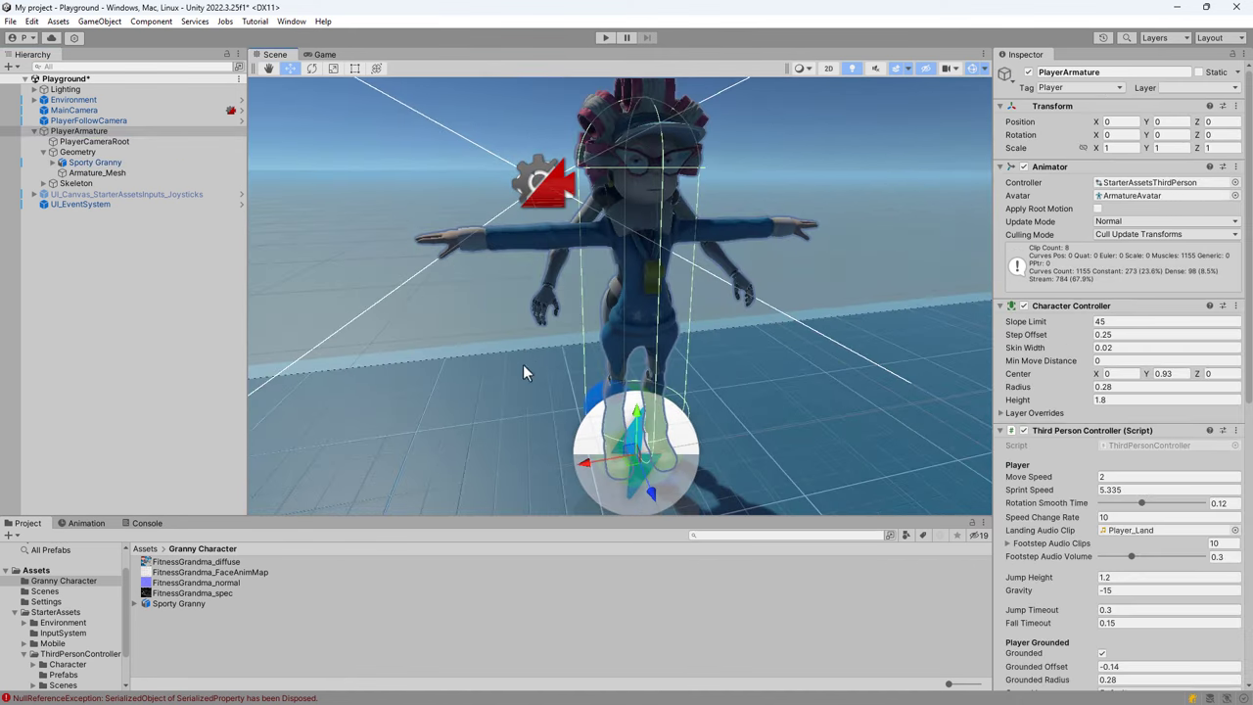
click(95, 173)
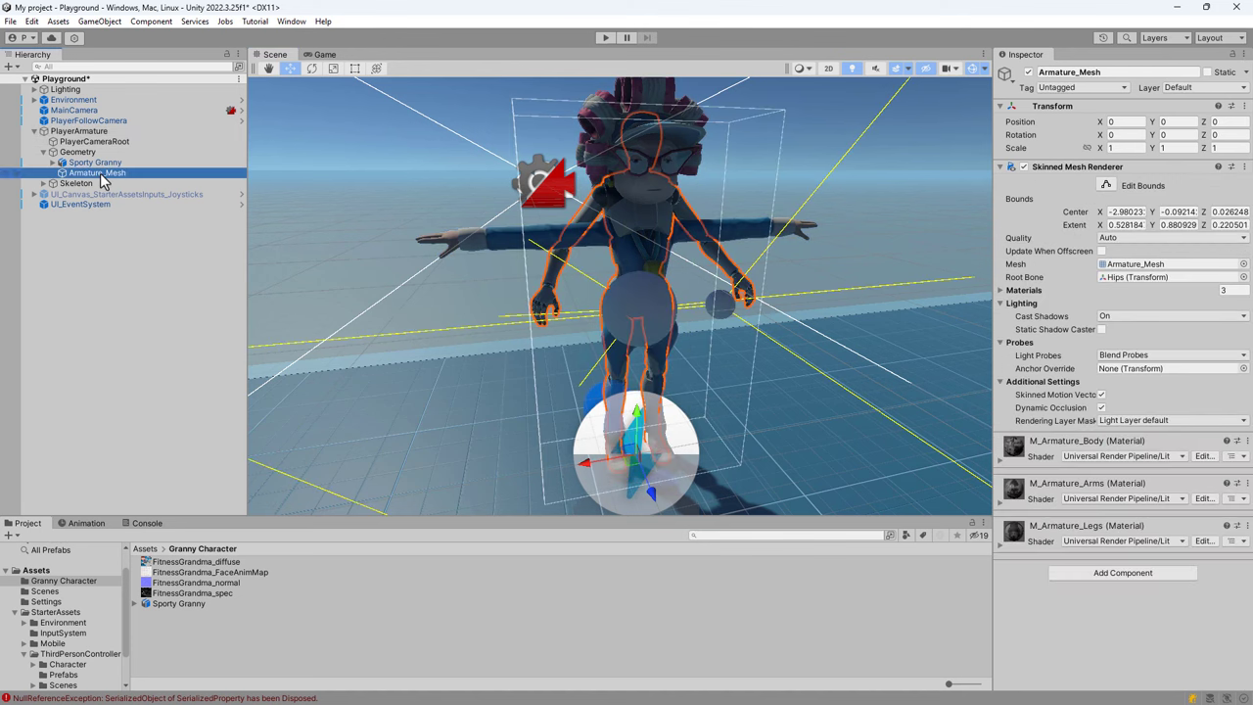
key(Delete)
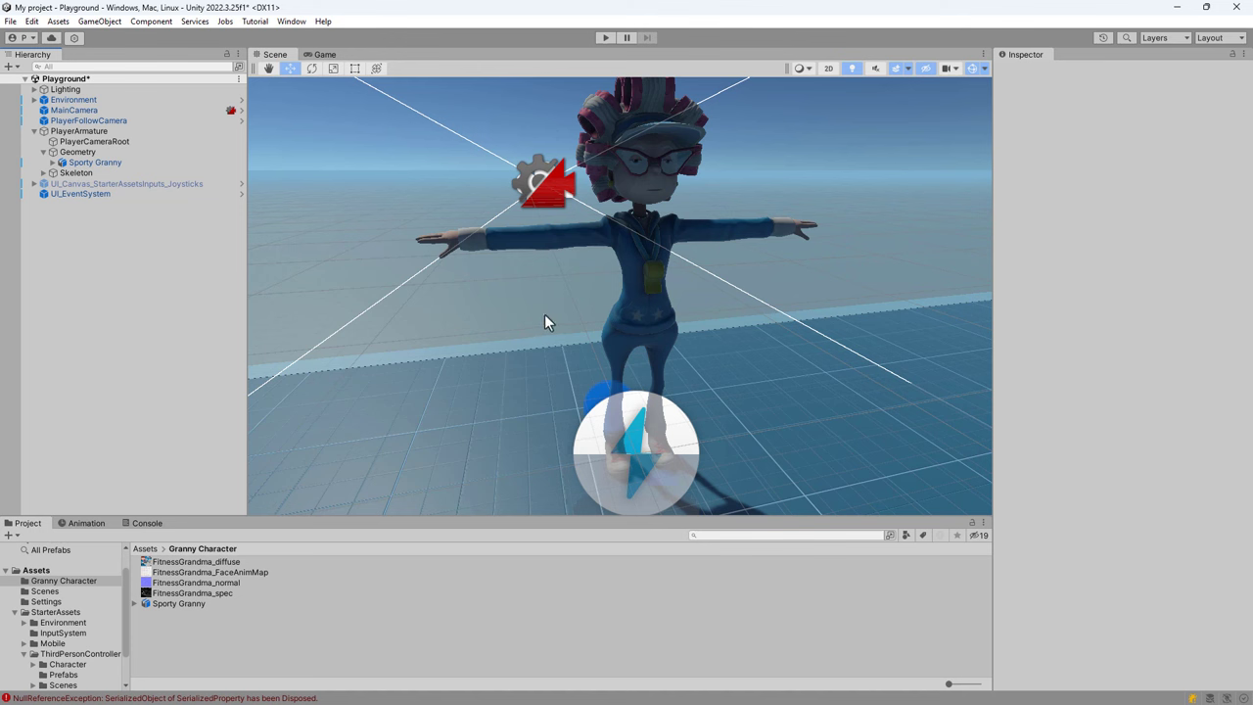
Assign Sporty GrannyAvatar to PlayerArmature's Animator and enter Play mode
click(73, 133)
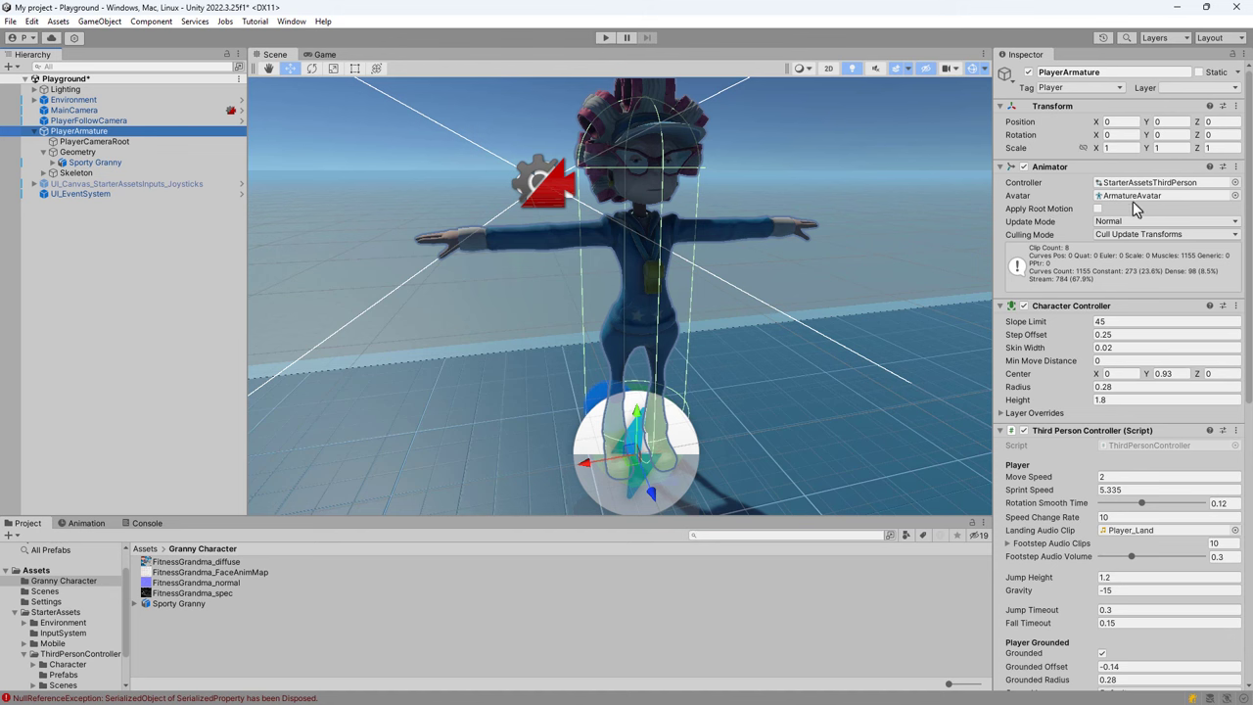
click(1234, 196)
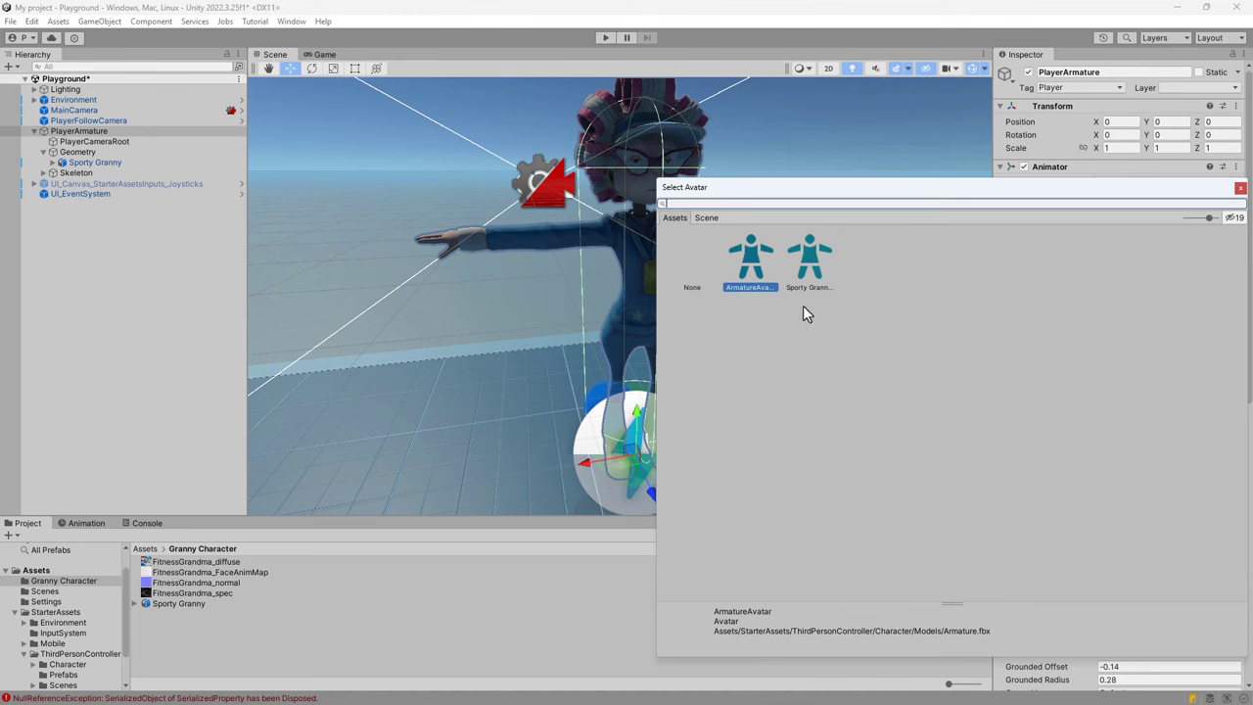
click(809, 262)
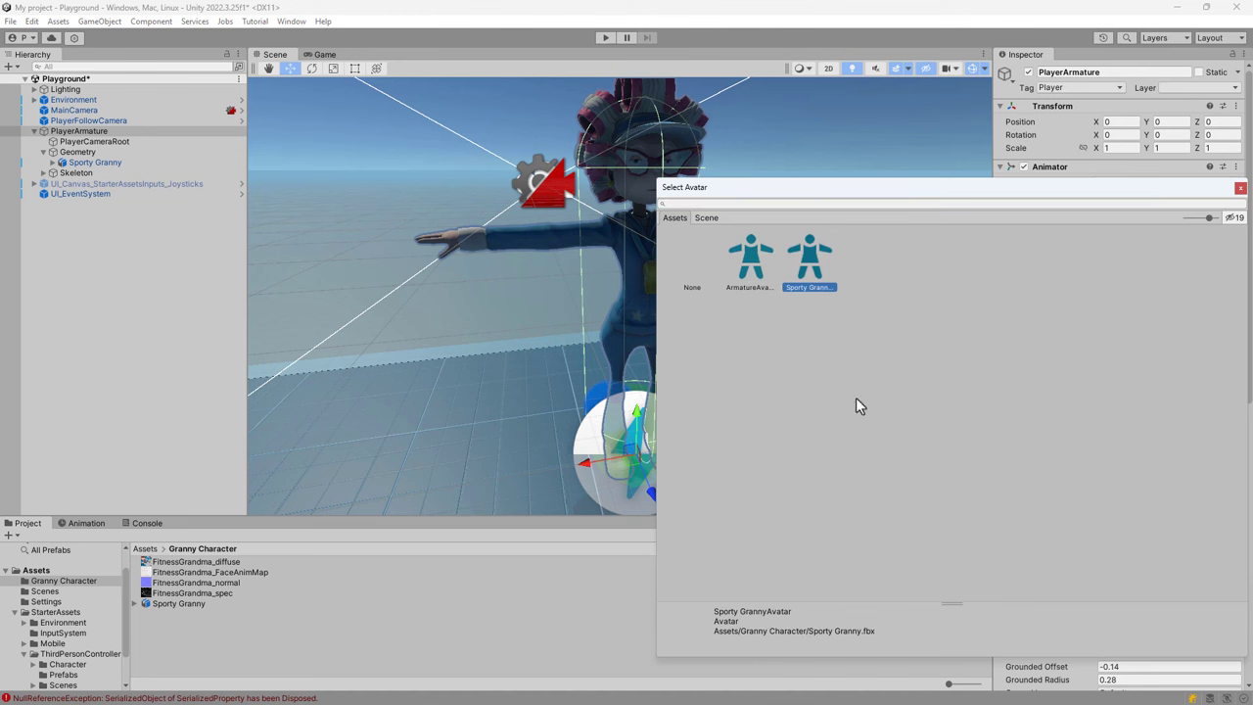
double_click(812, 266)
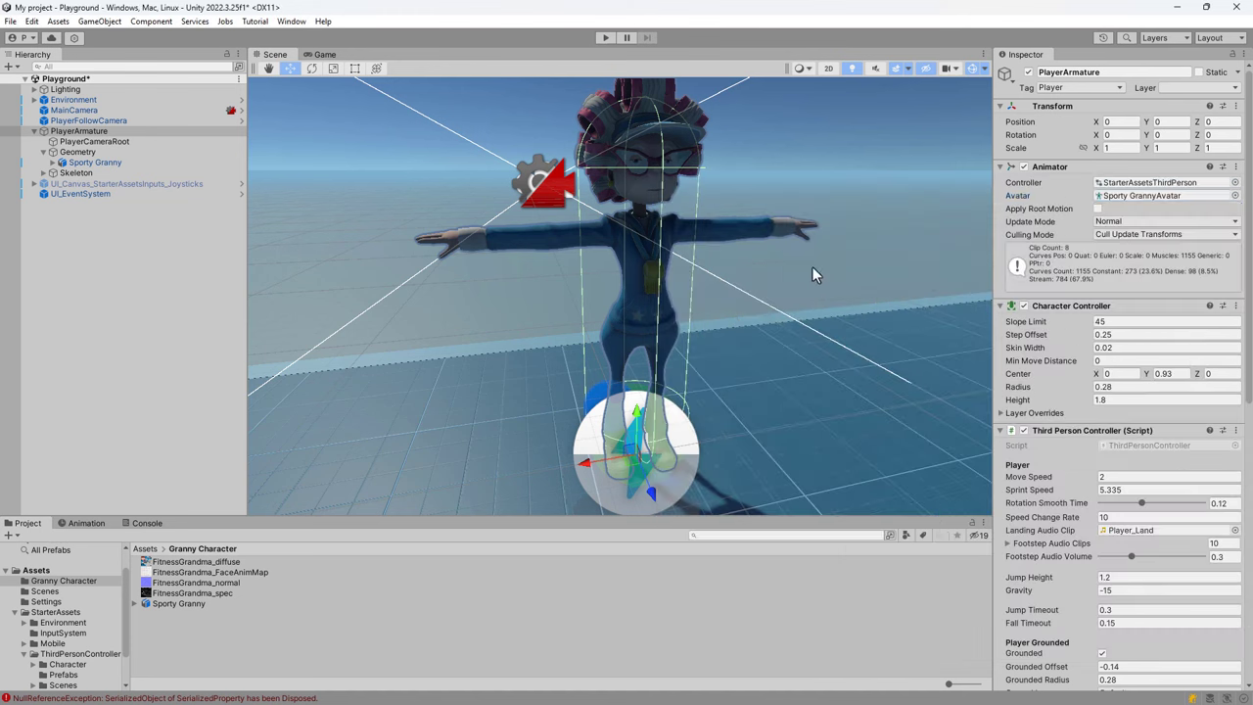
click(607, 38)
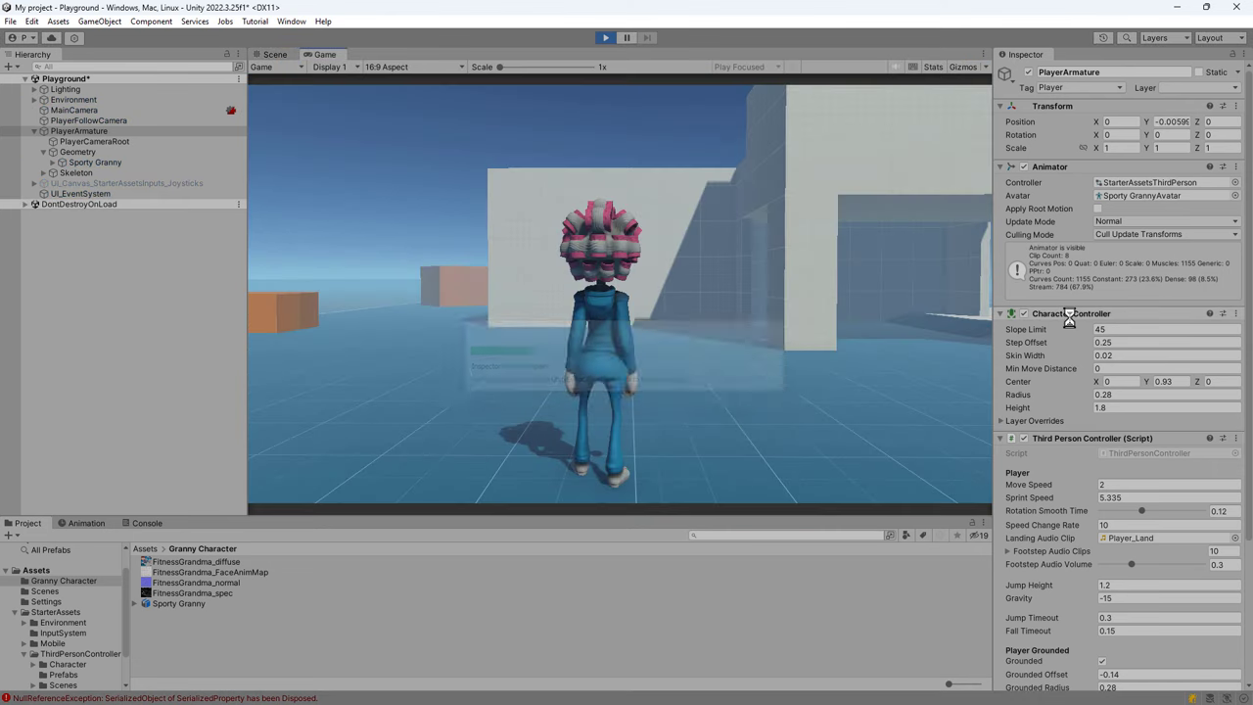
Walk the granny forward, jump, and head through the doorway toward the stairs
key(w)
key(w)
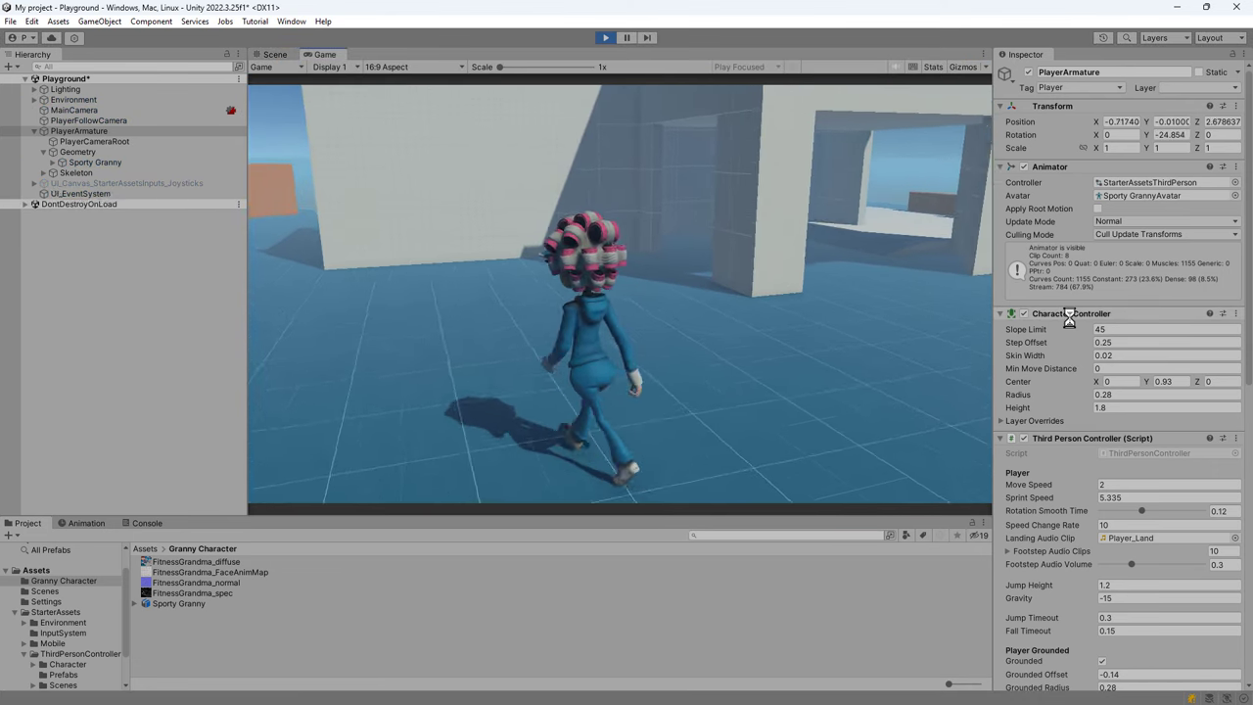
key(w)
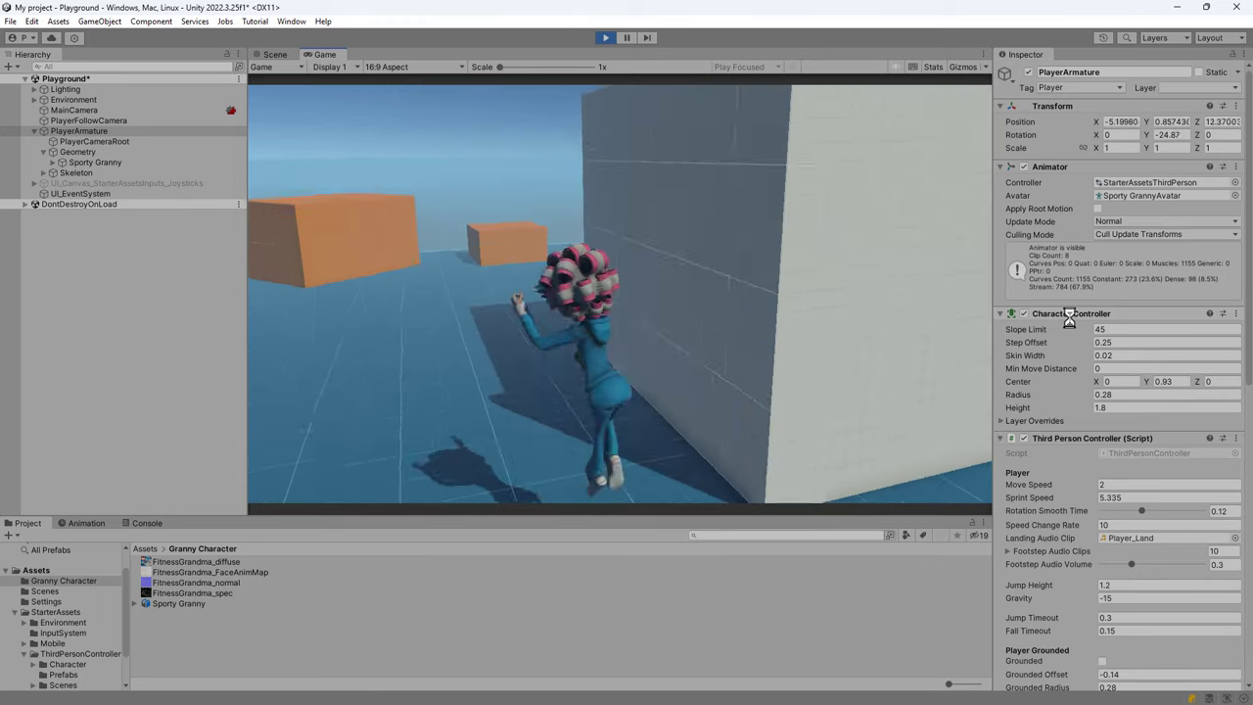
key(space)
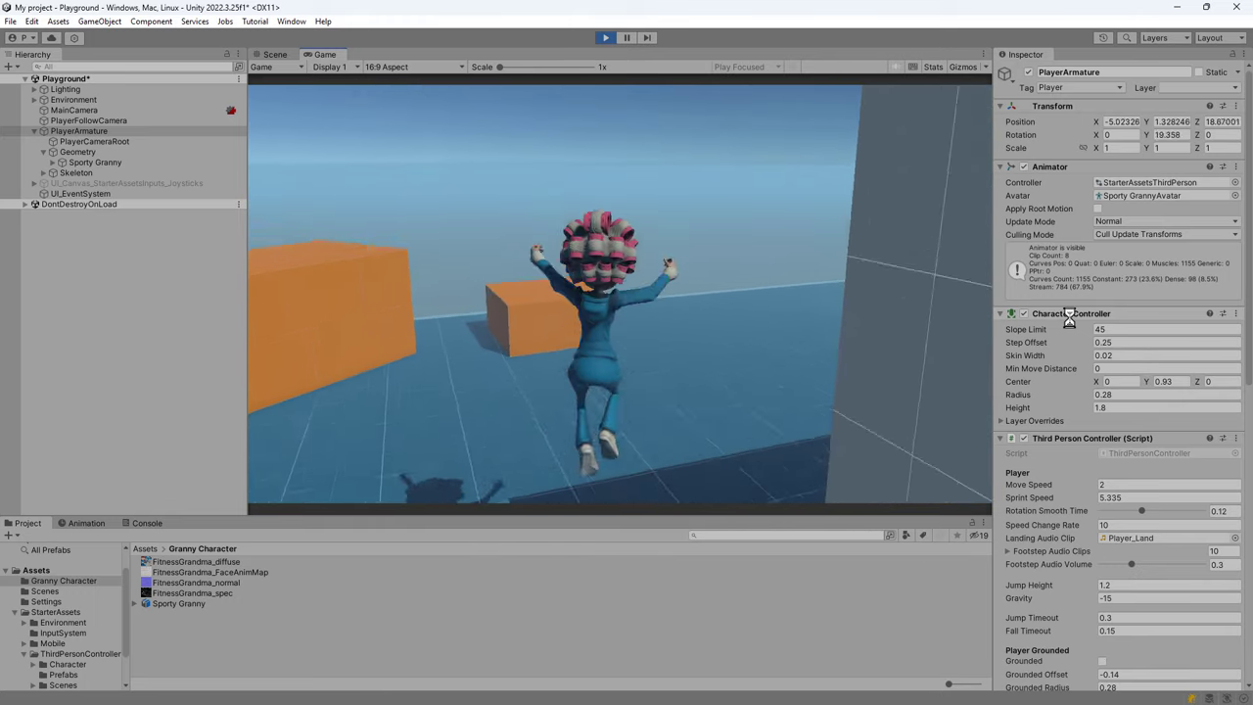
key(w)
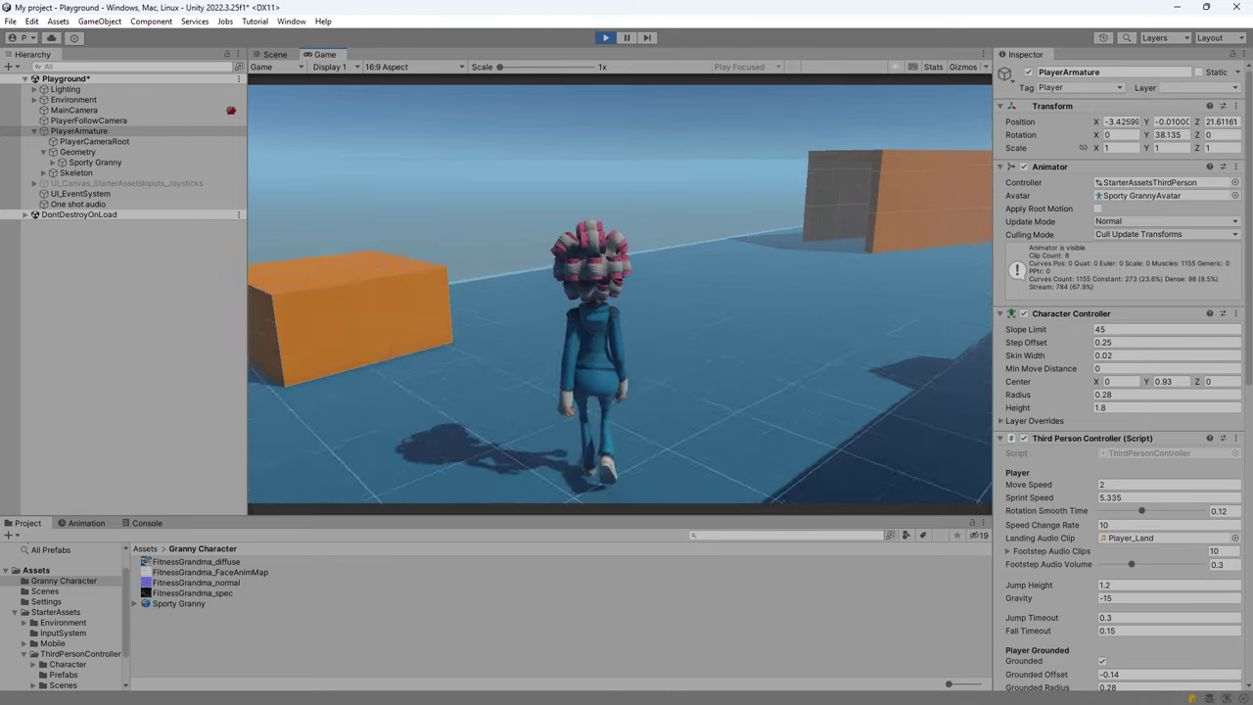
key(w)
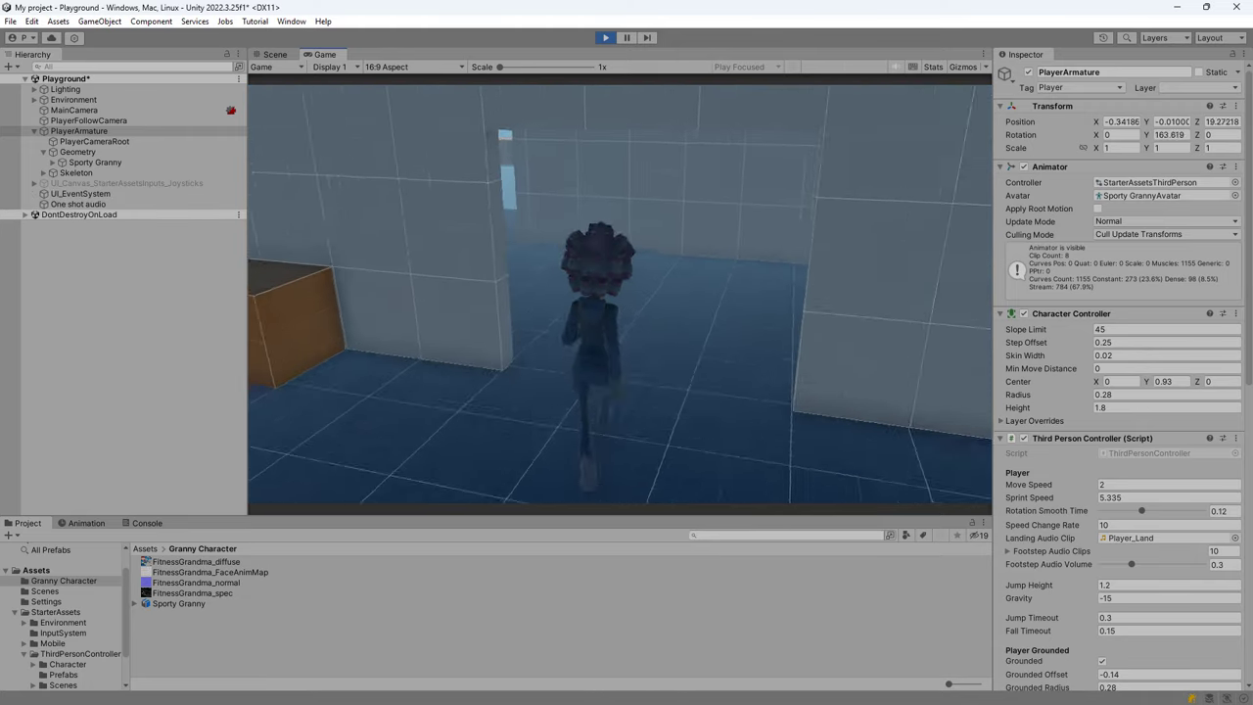
key(w)
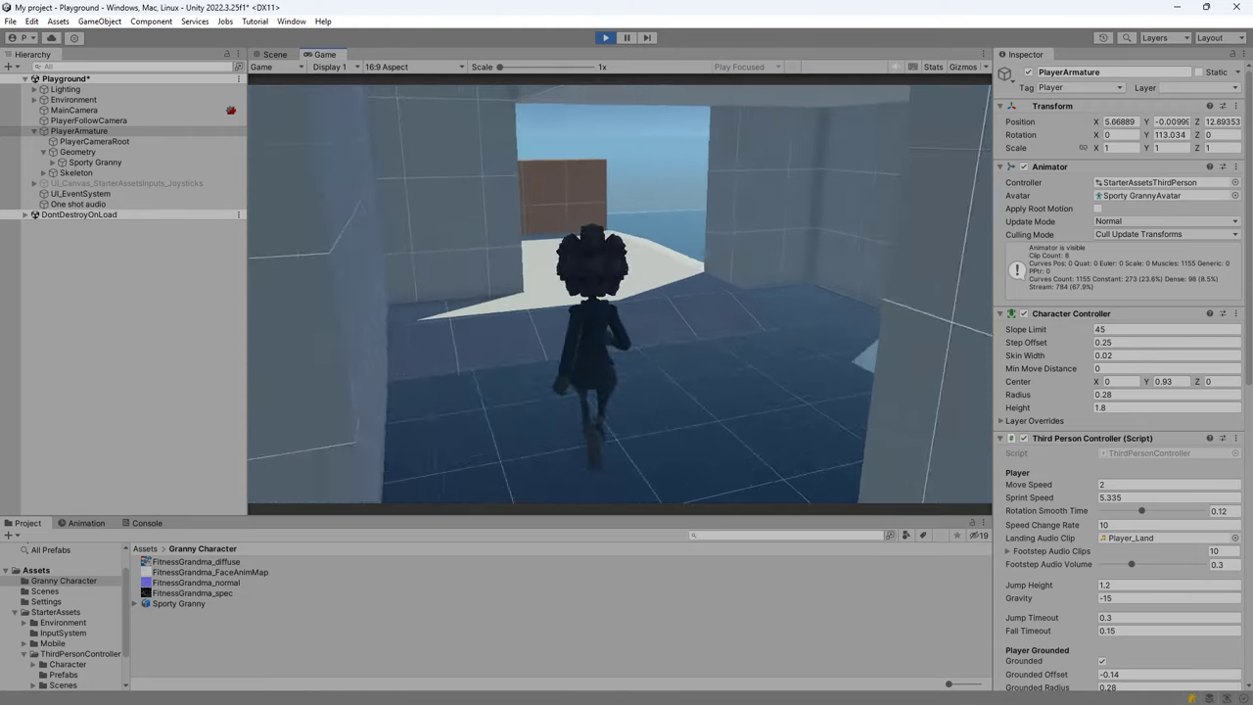
key(w)
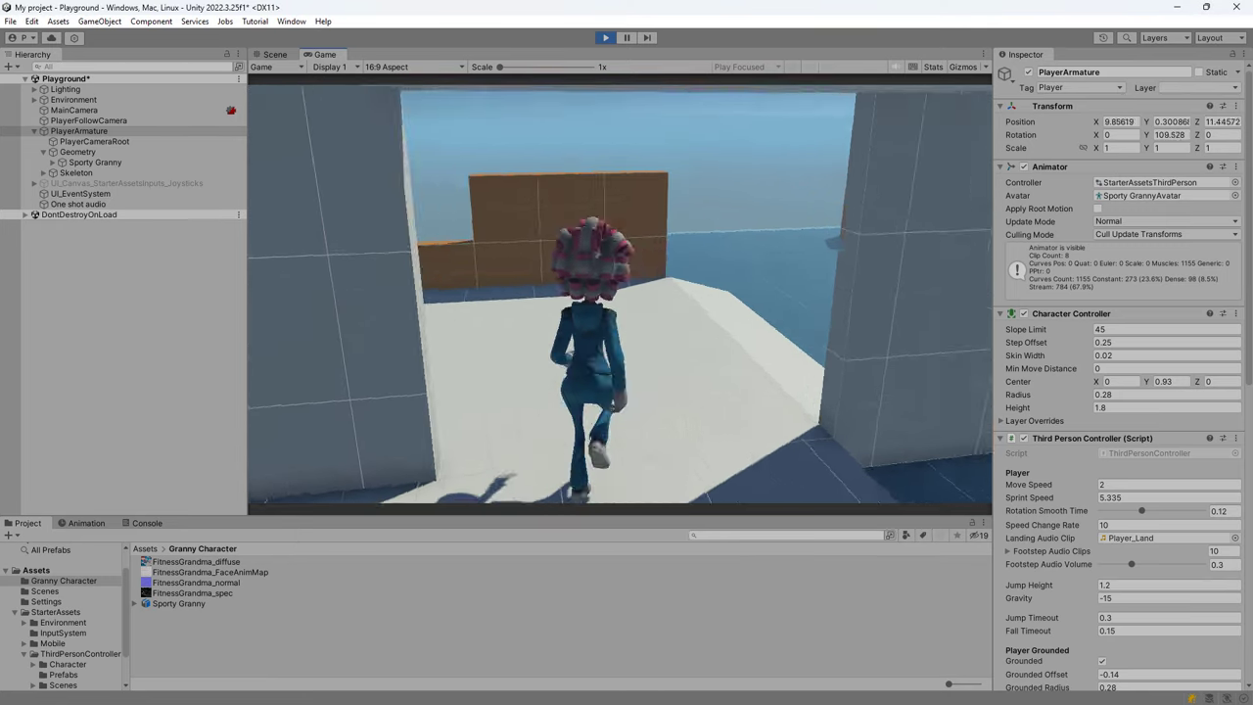
Climb the stairs, jump onto the orange box, then exit Play mode
key(w)
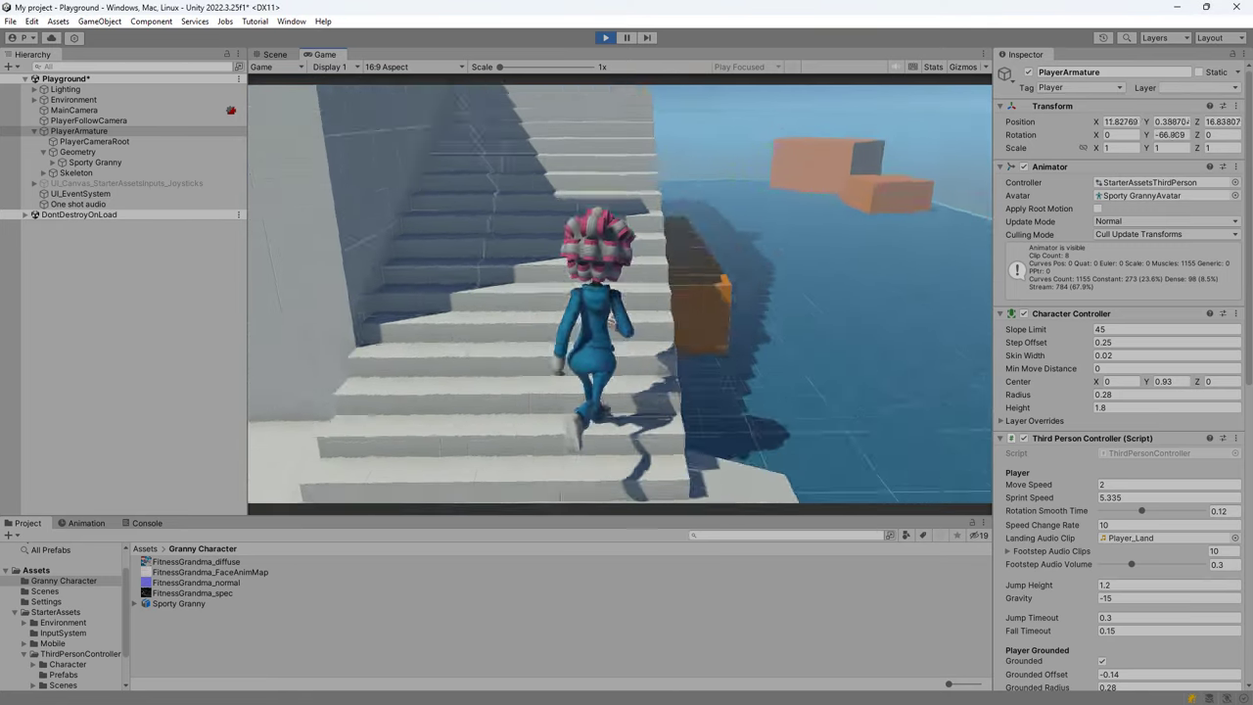
key(w)
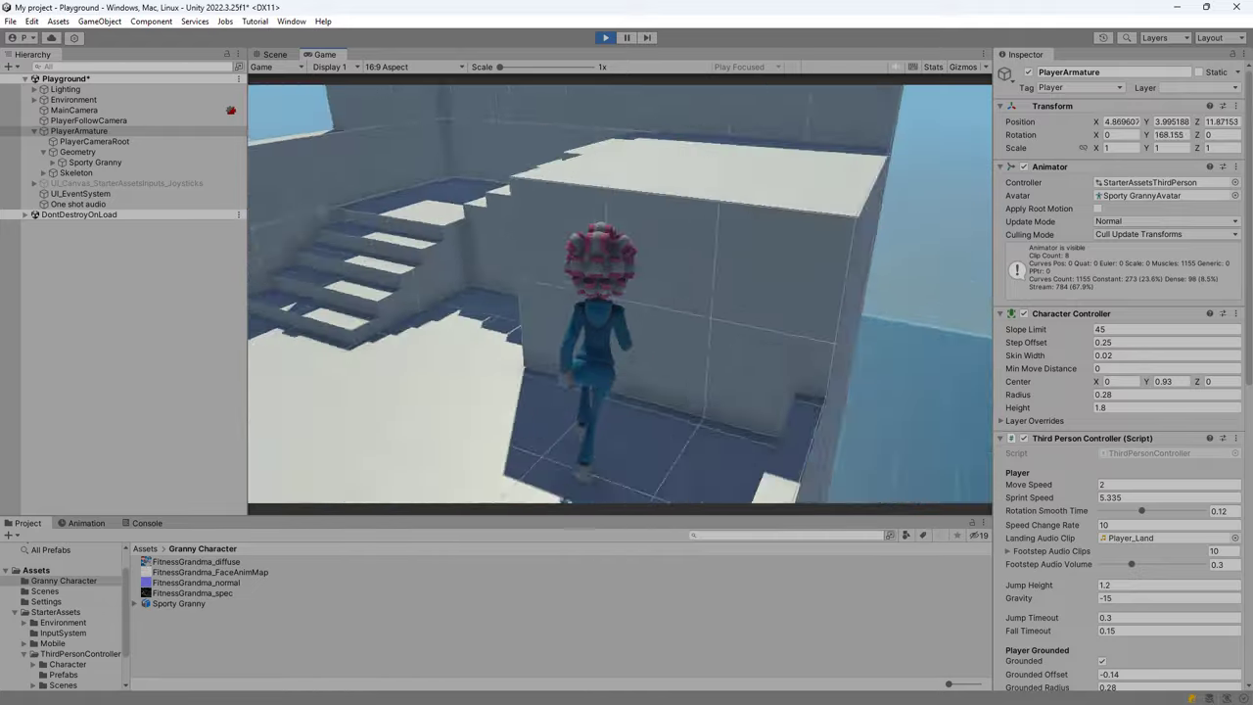
key(w)
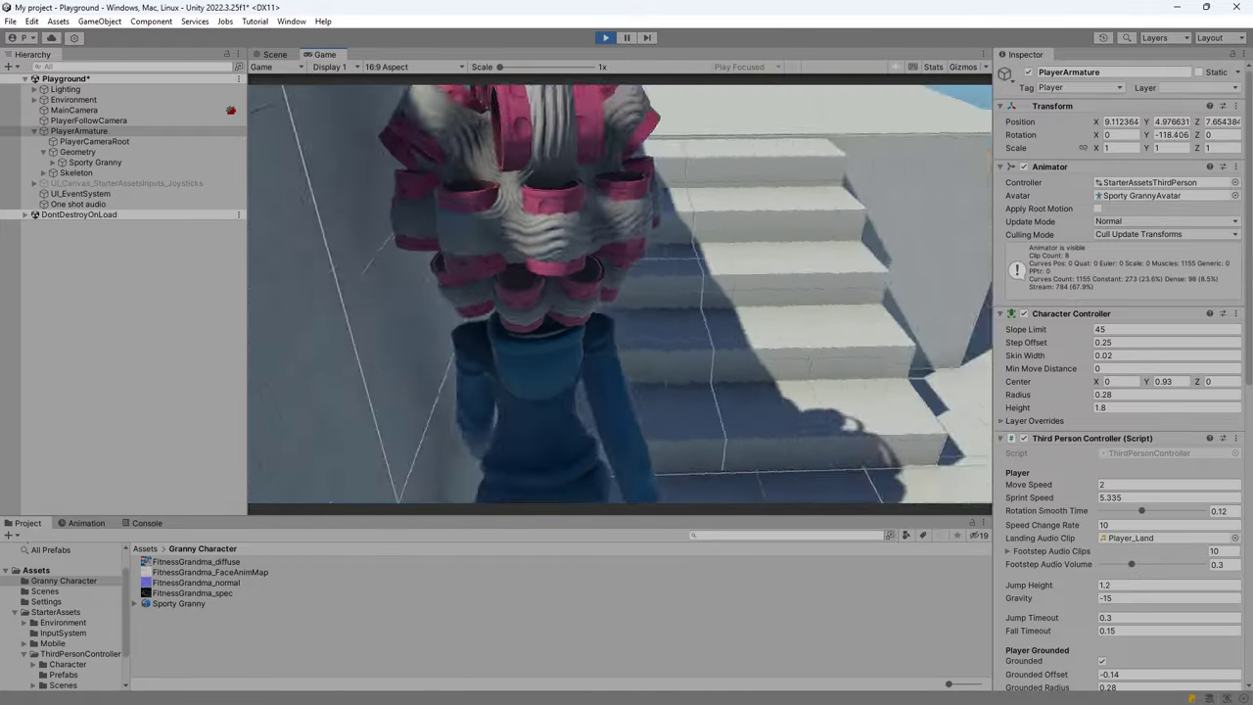
key(w)
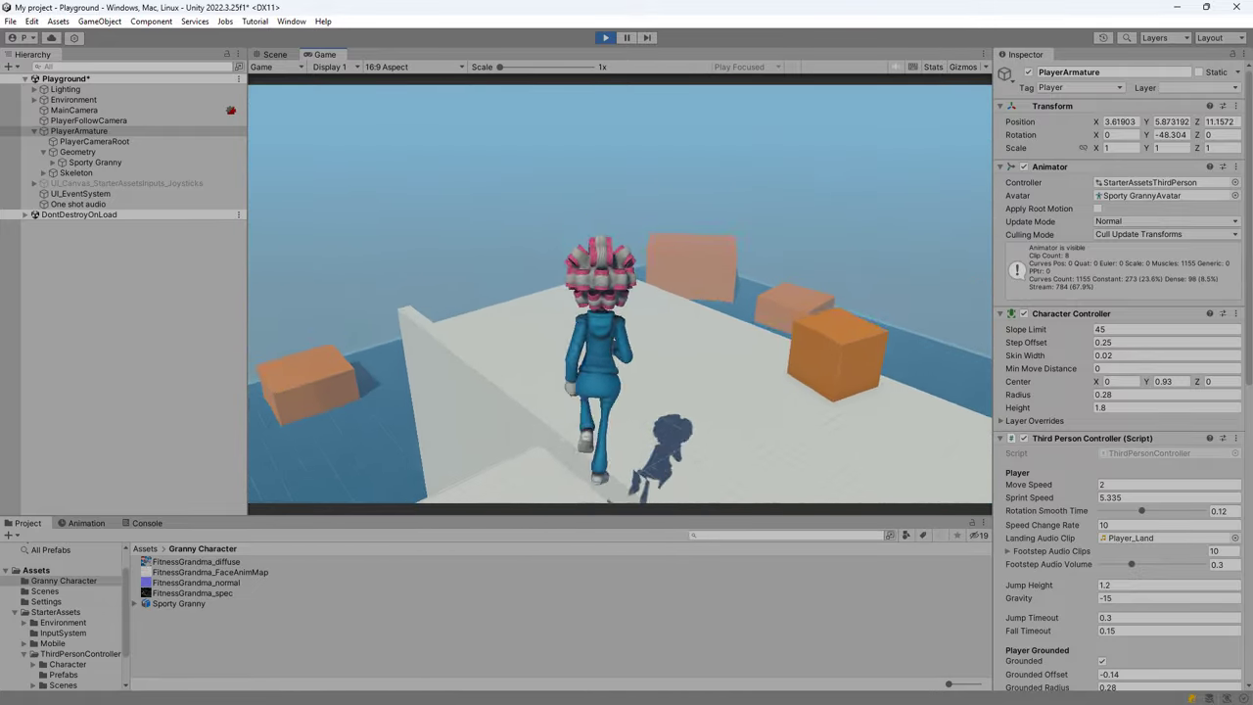
key(space)
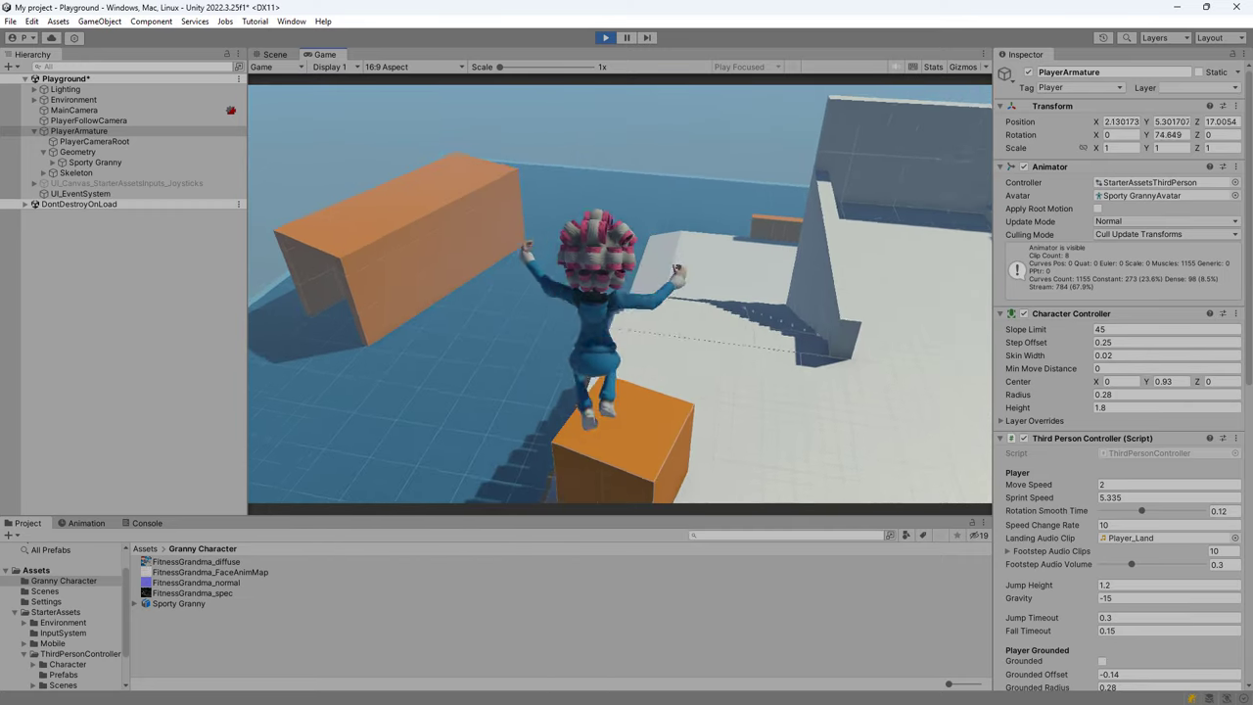
key(space)
key(w)
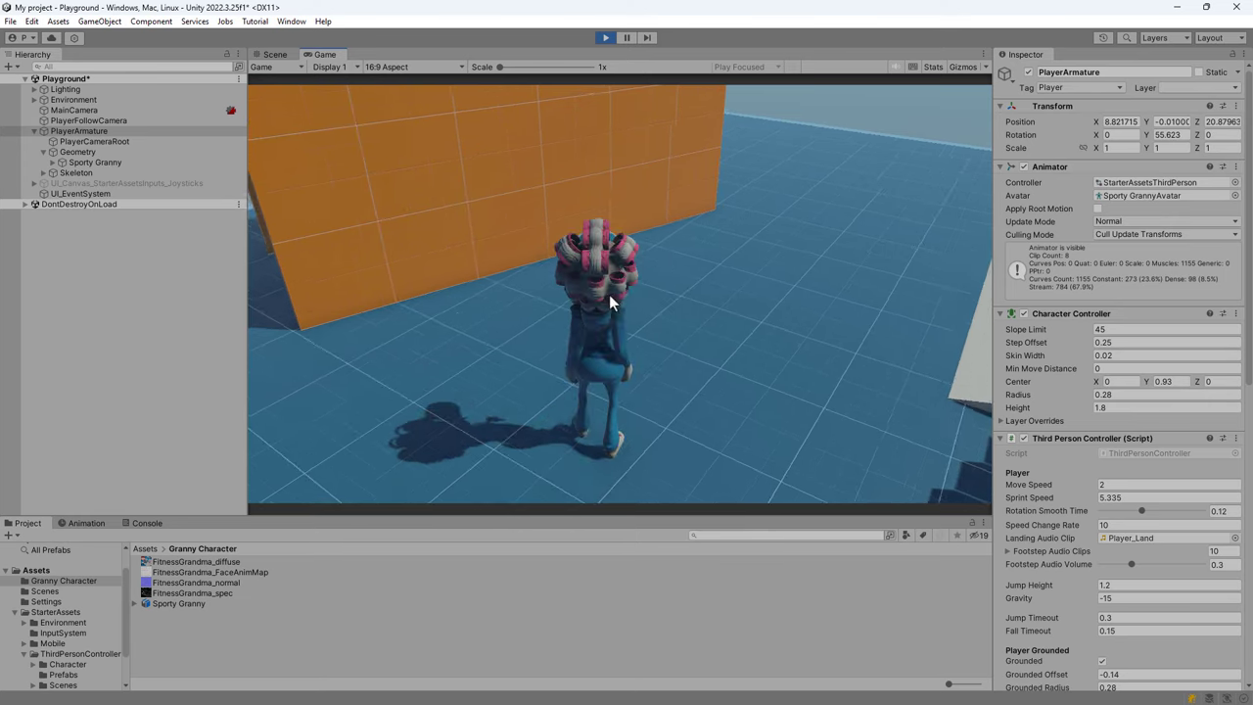
click(603, 37)
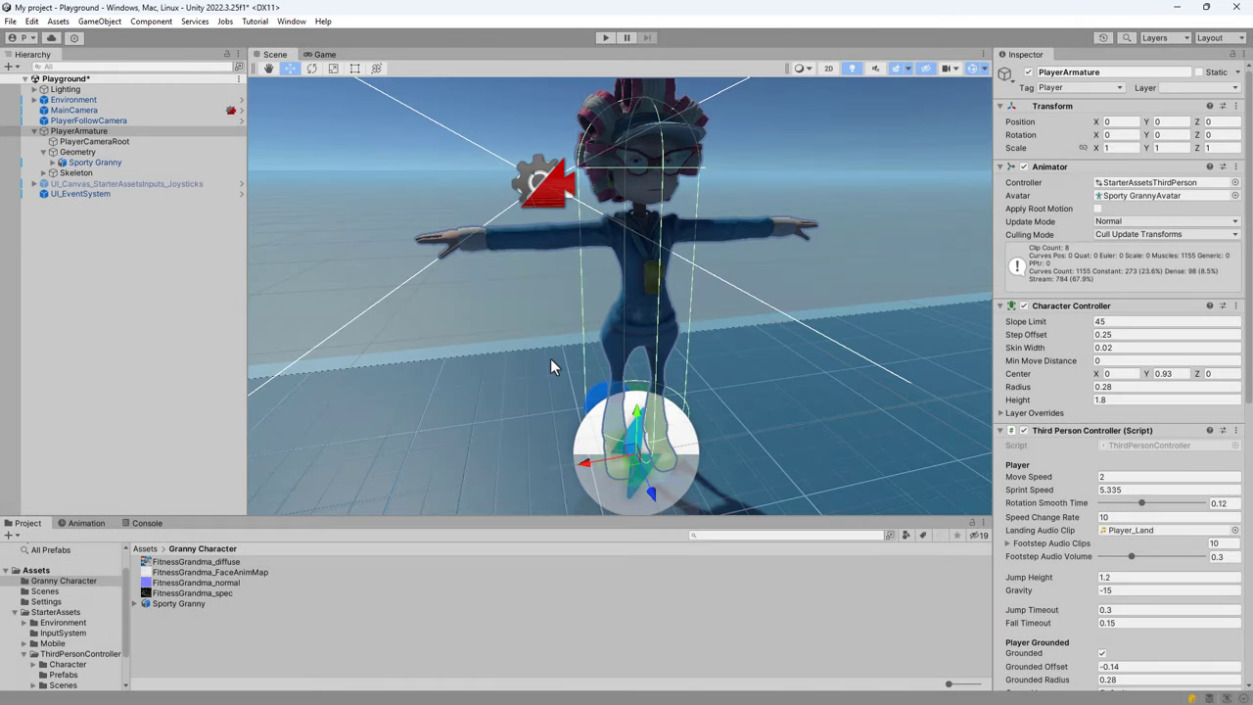
Switch the Game view to the Simulator showing an Apple iPad Pro 12.9
scroll(528, 362, down, 5)
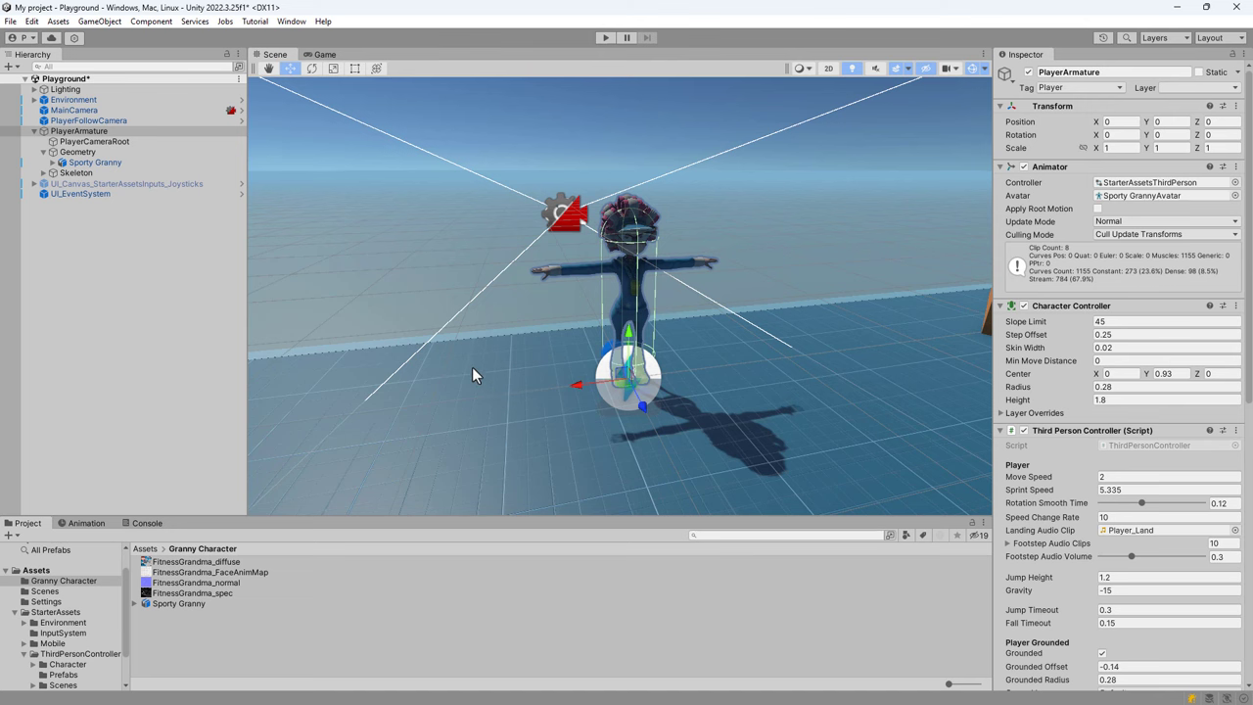
click(320, 54)
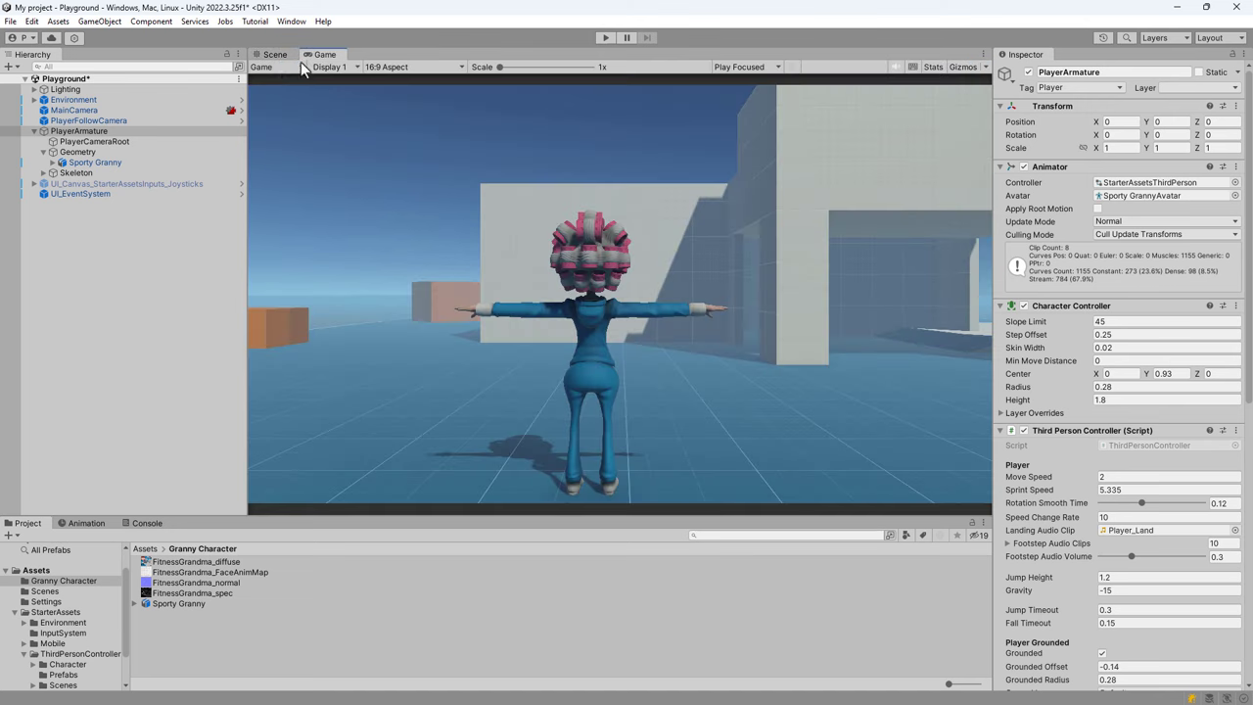
click(277, 68)
click(520, 404)
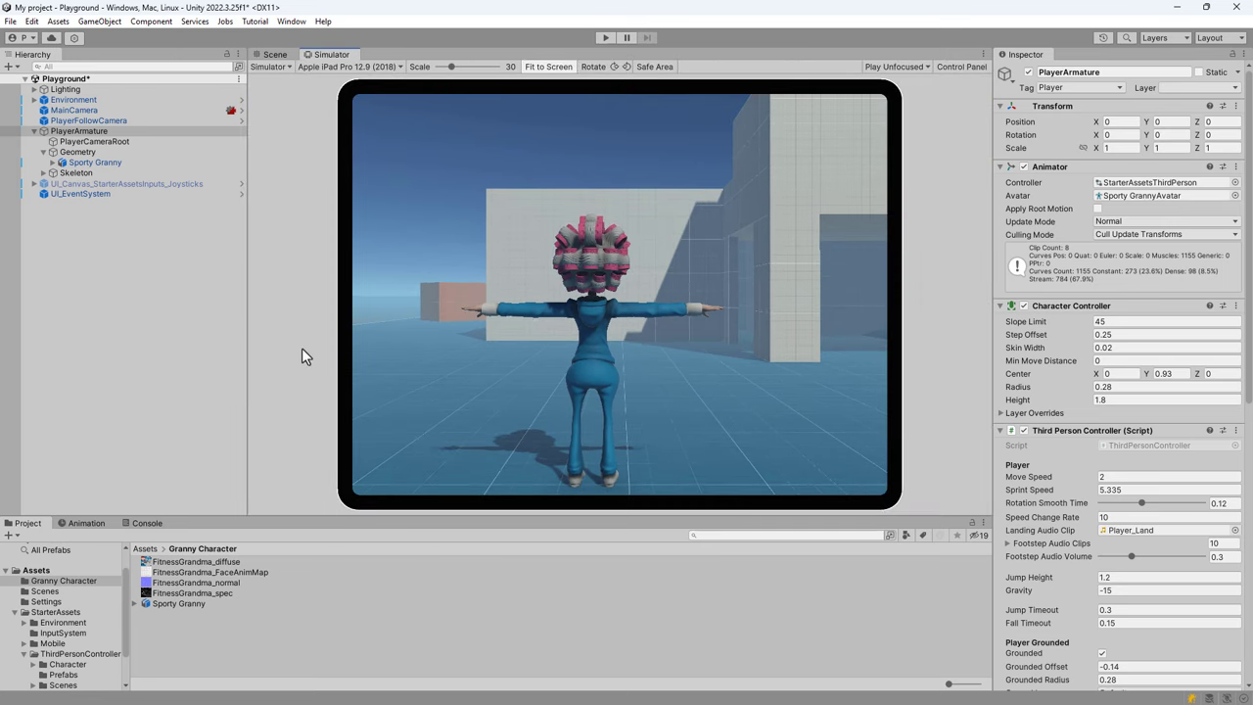
Enable UI_Canvas_StarterAssetsInputs_Joysticks and start play mode
click(96, 183)
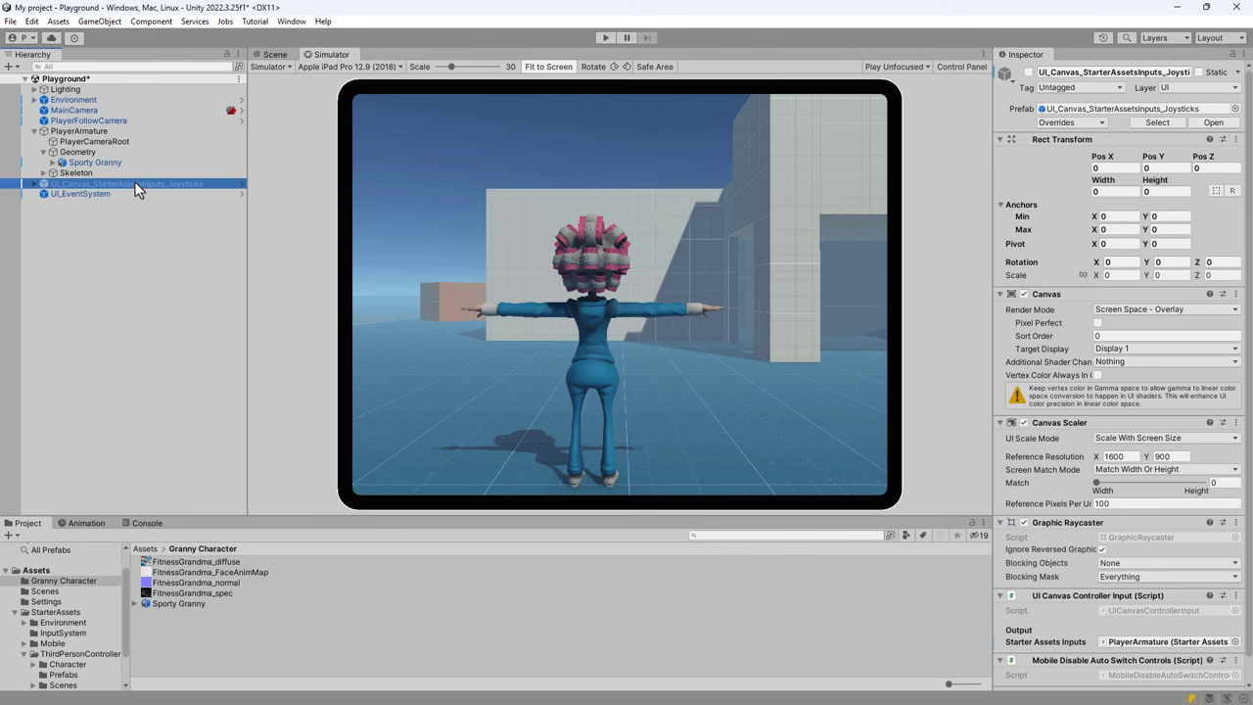
click(1027, 71)
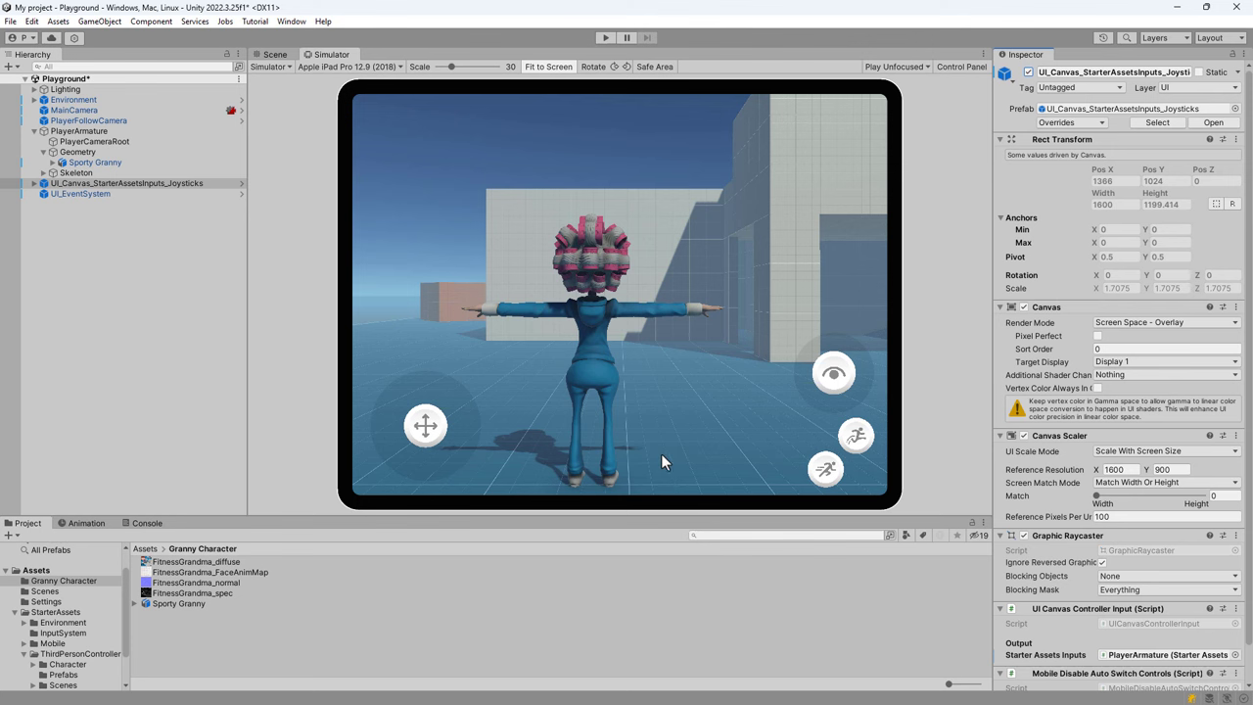
click(606, 40)
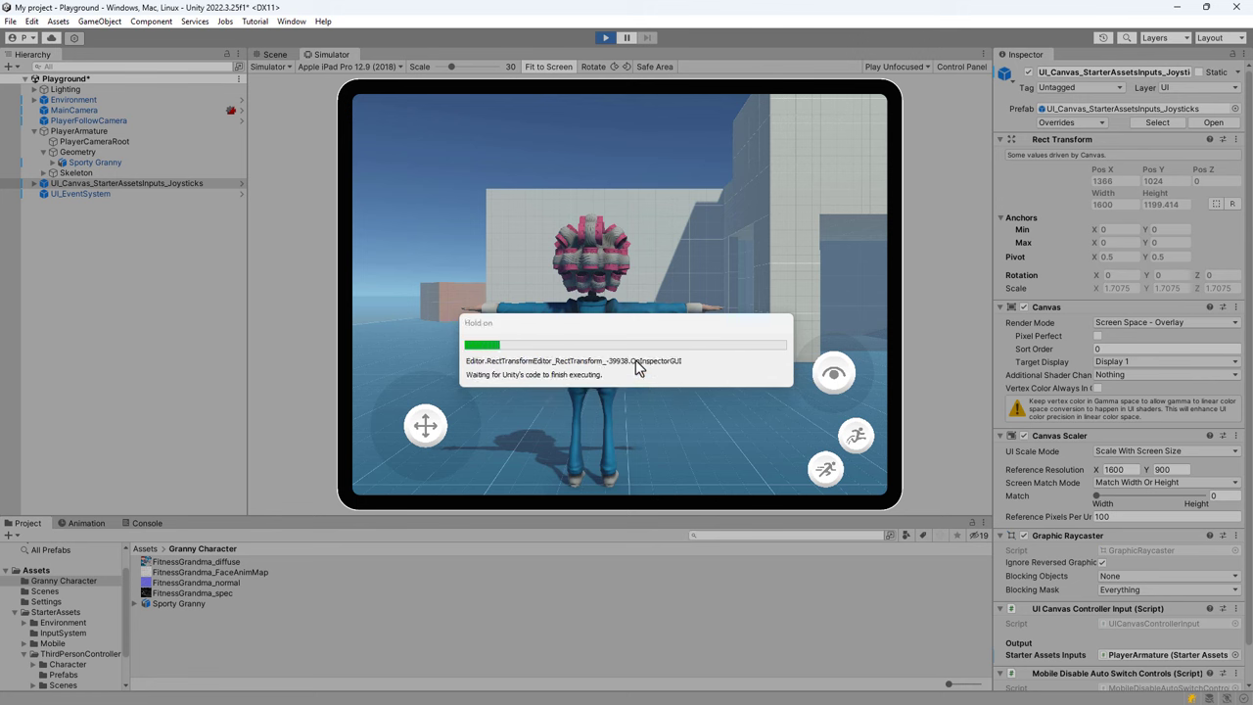
Walk the granny with the move joystick, jump twice, sprint, swing the camera down, then stop play
mouse_move(425, 424)
mouse_down()
mouse_move(428, 388)
mouse_move(369, 399)
mouse_move(442, 352)
mouse_move(436, 470)
mouse_up()
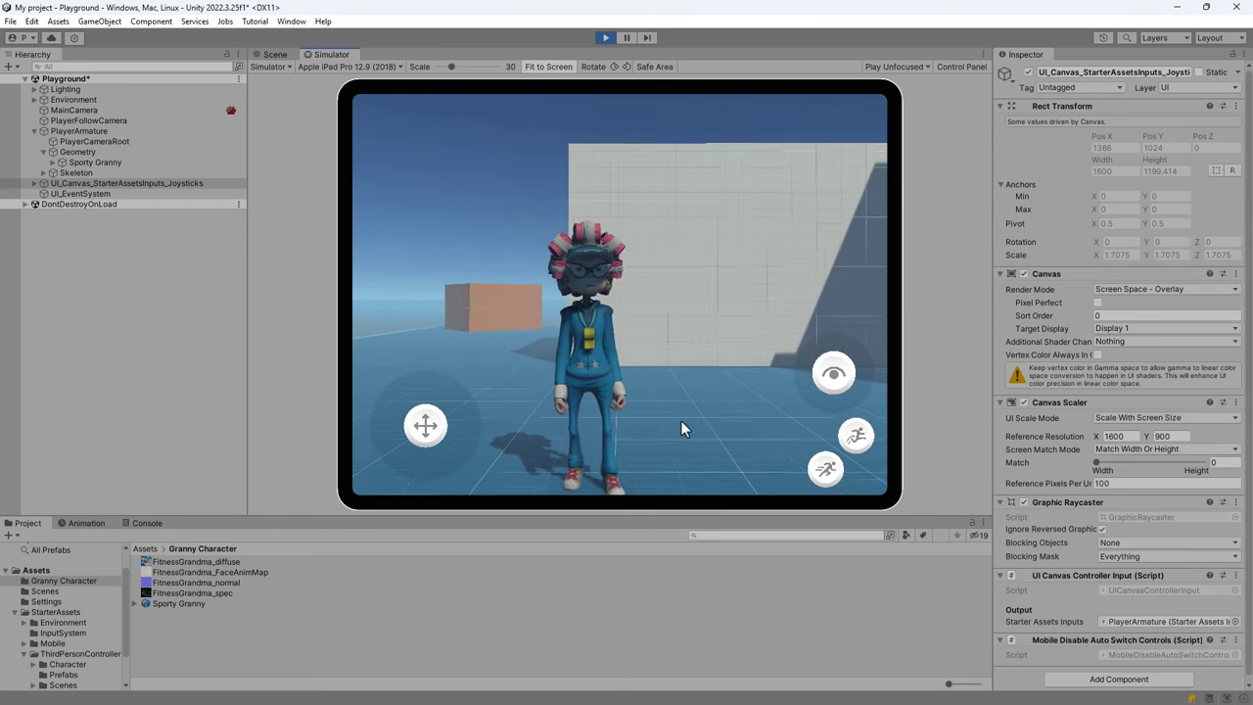
click(866, 449)
click(860, 446)
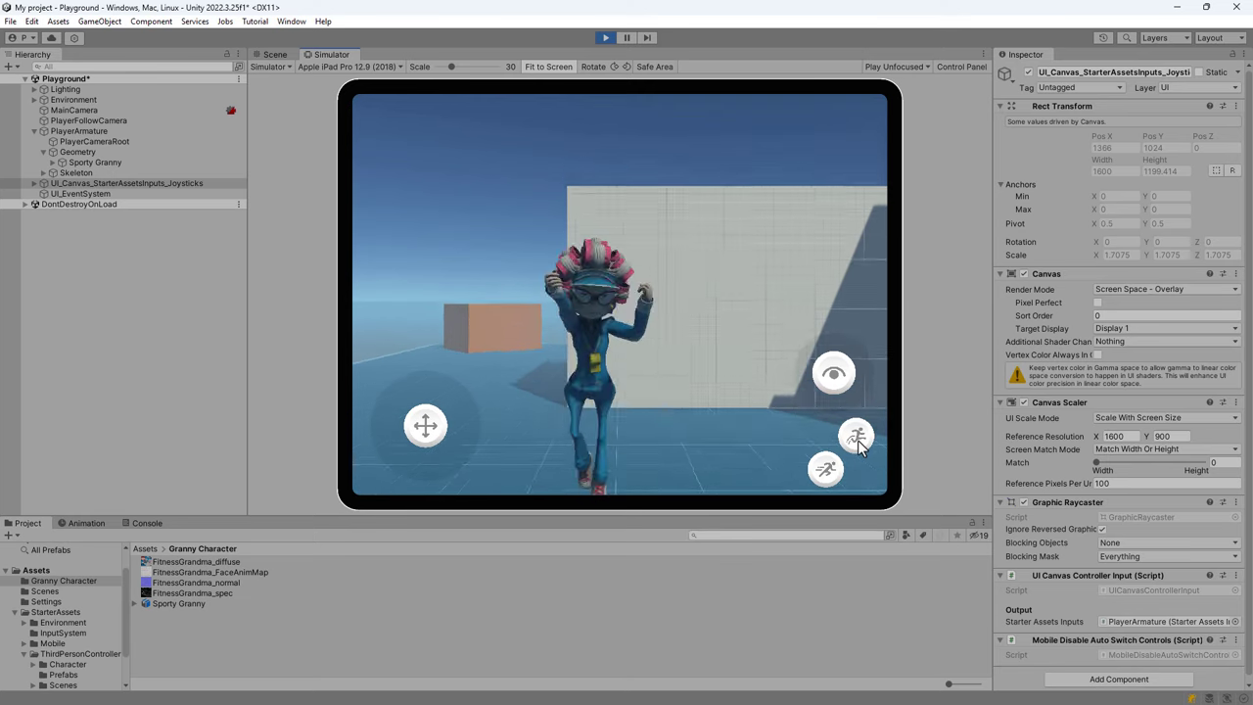
click(828, 468)
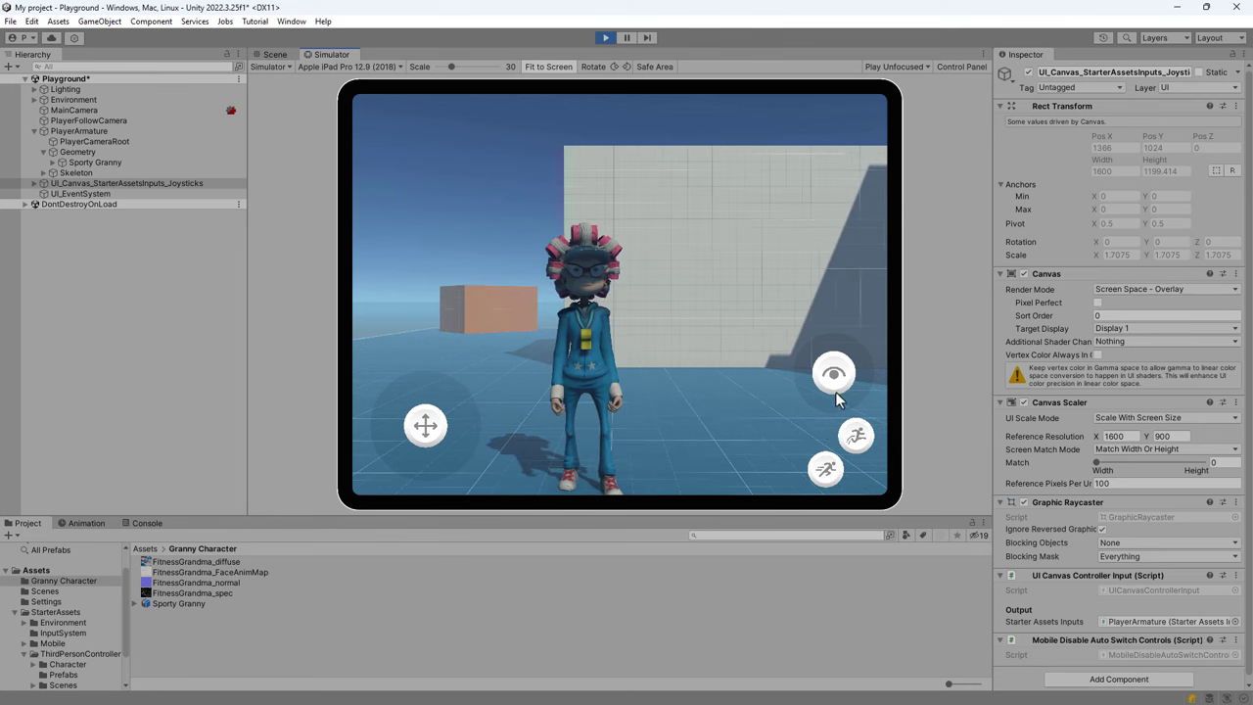
drag(835, 383, 725, 418)
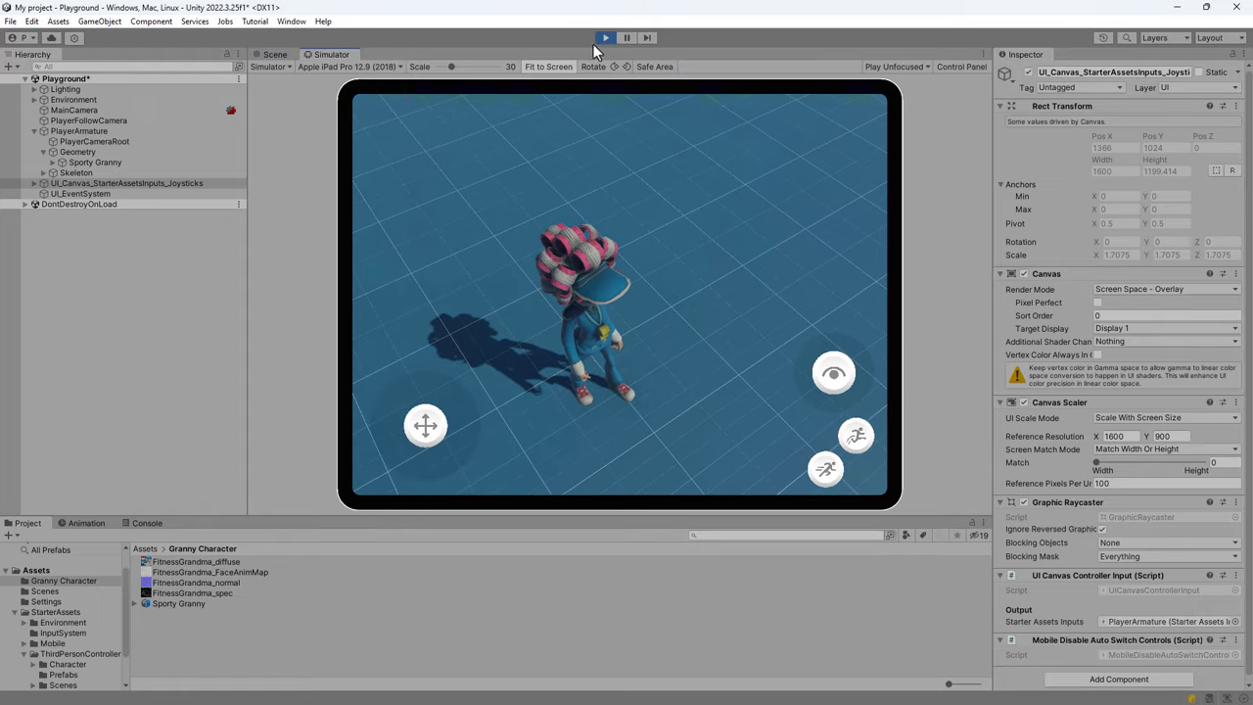
click(606, 37)
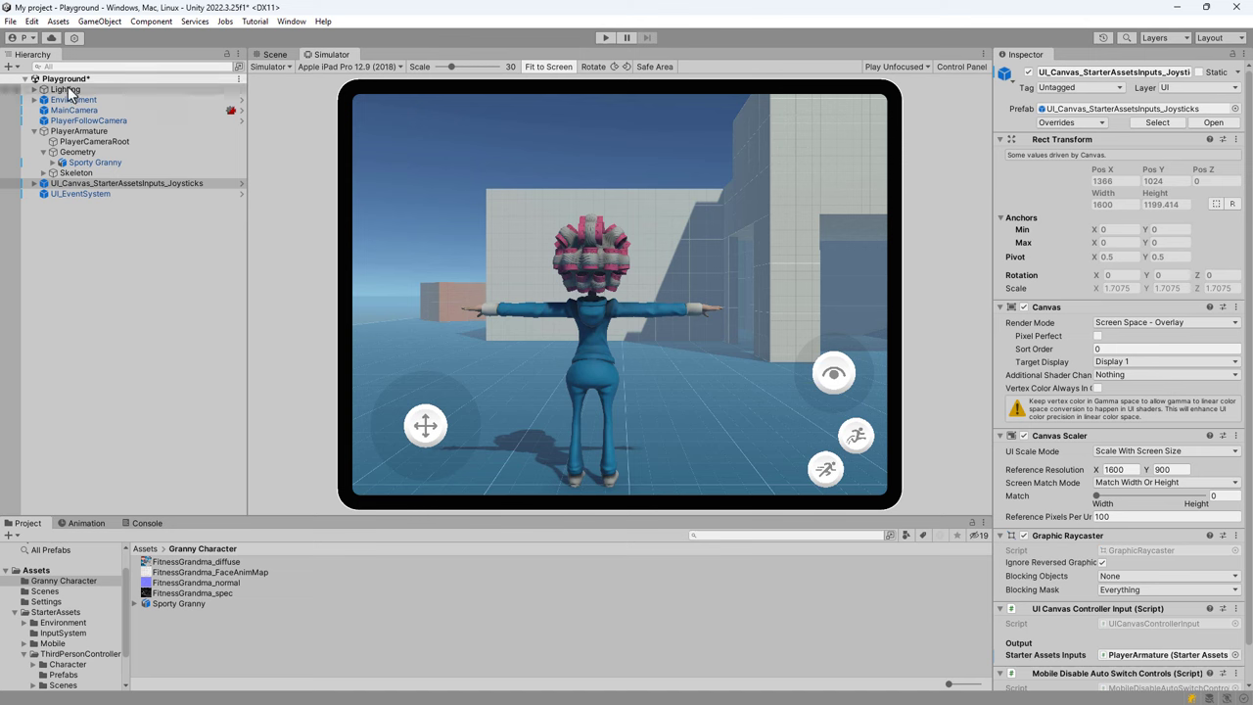
Show PlayerArmature's Third Person Controller, with Jump Height 1.2 and Gravity -15
click(78, 130)
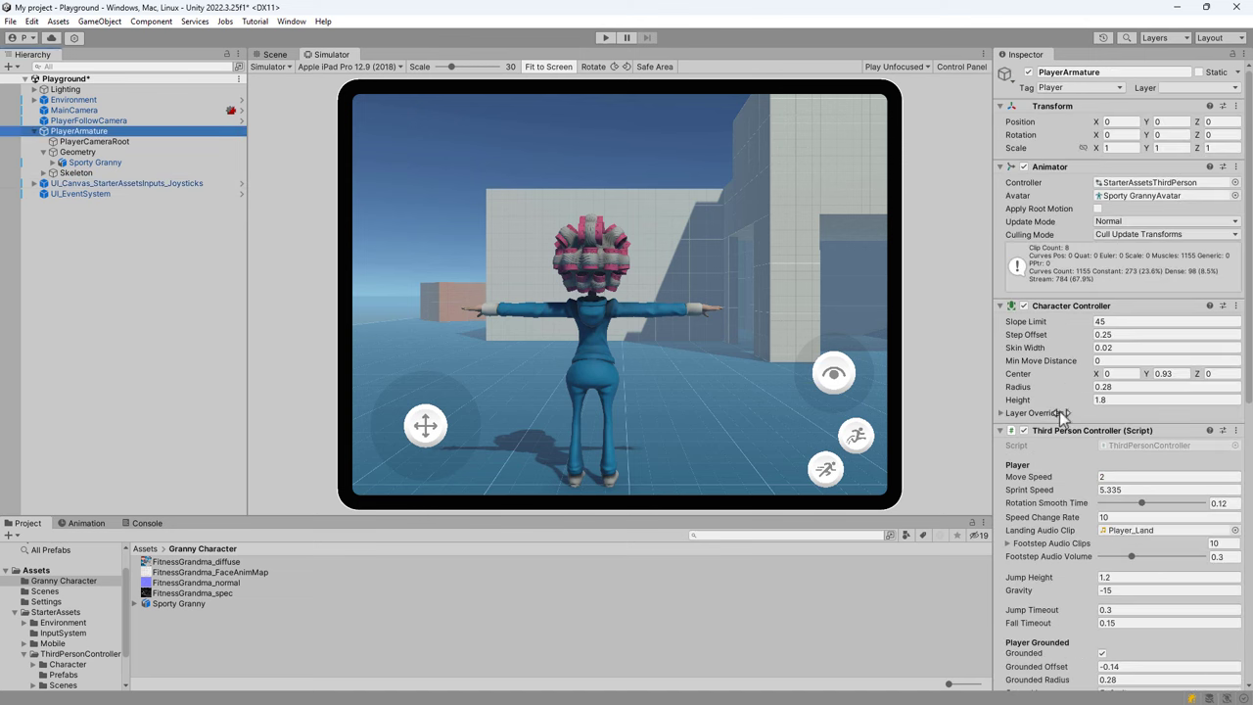
scroll(1102, 480, down, 3)
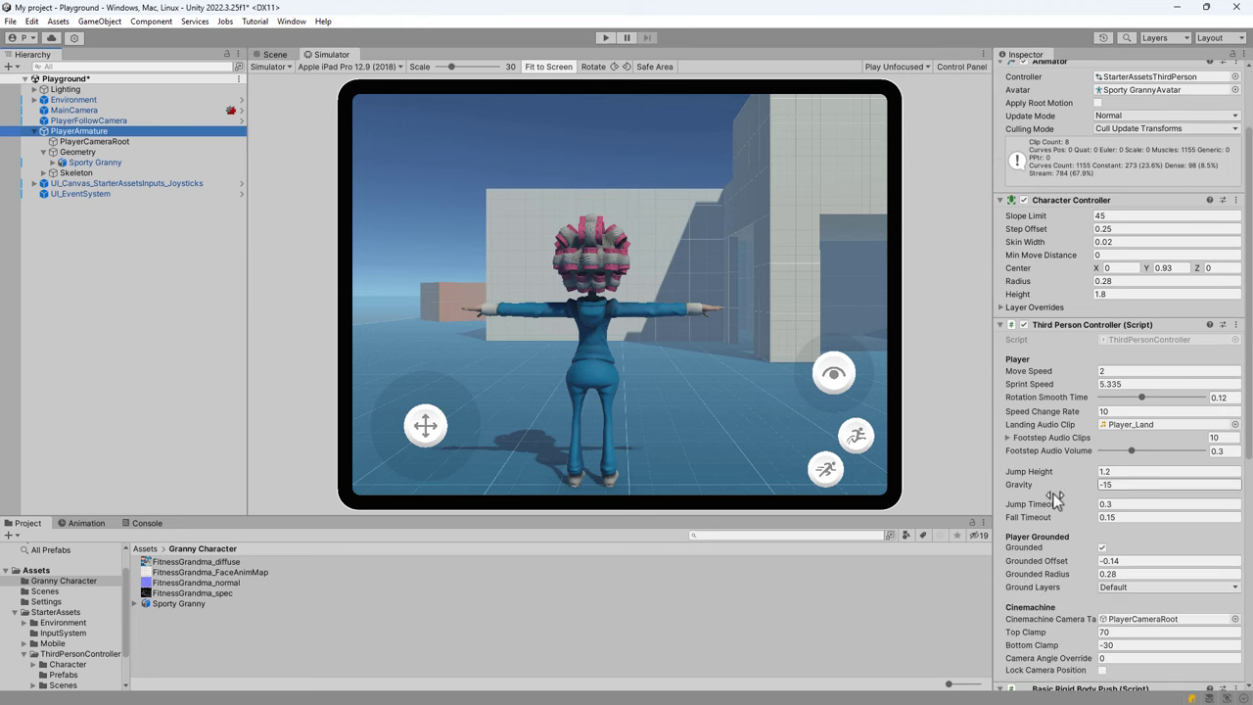
scroll(1068, 497, down, 2)
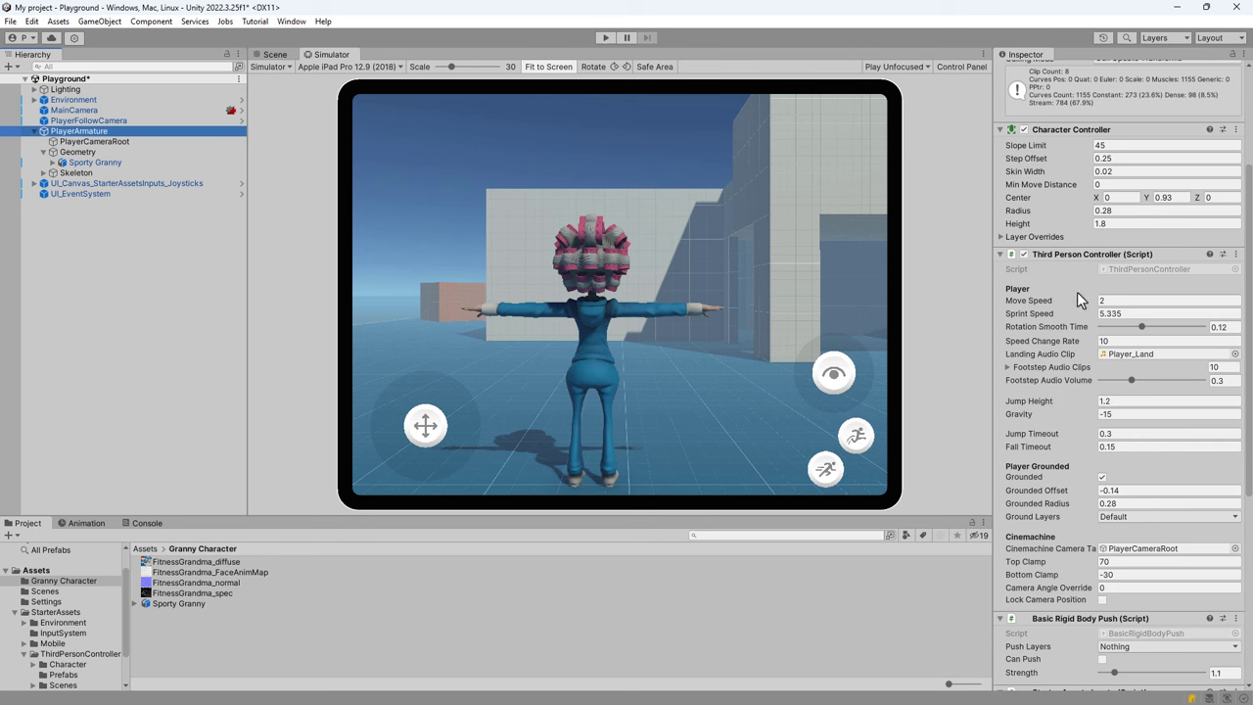
mouse_move(1032, 406)
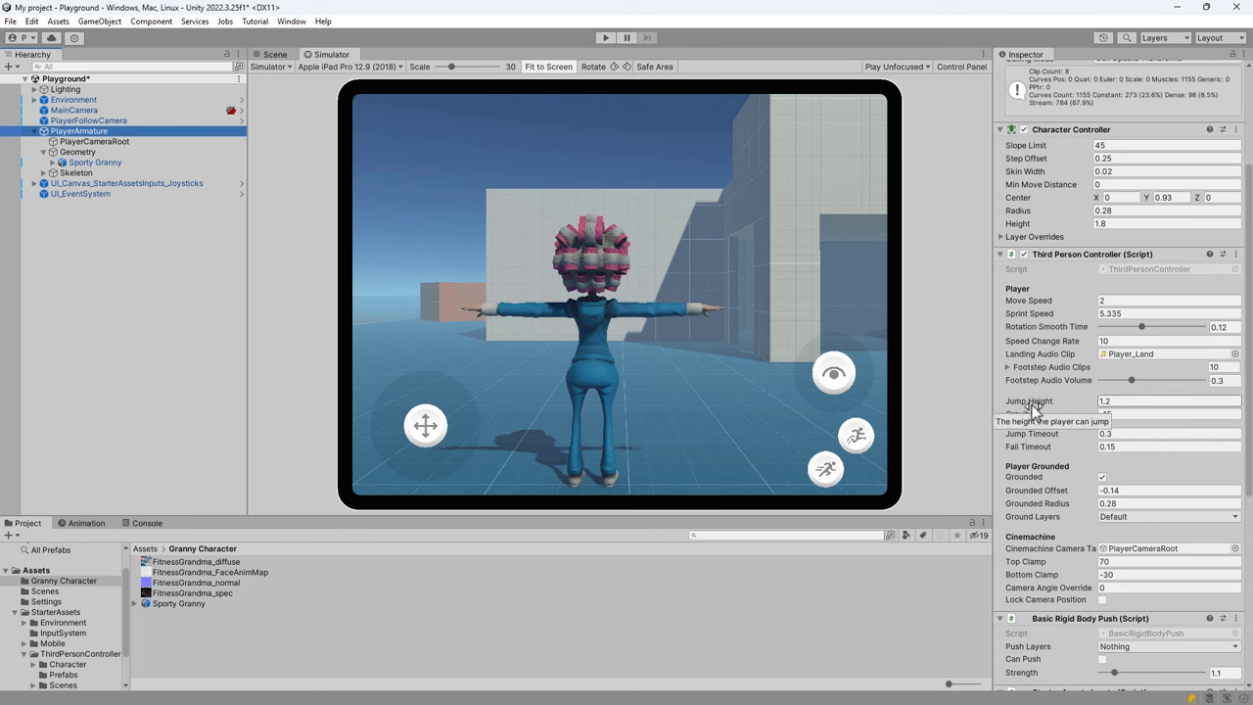